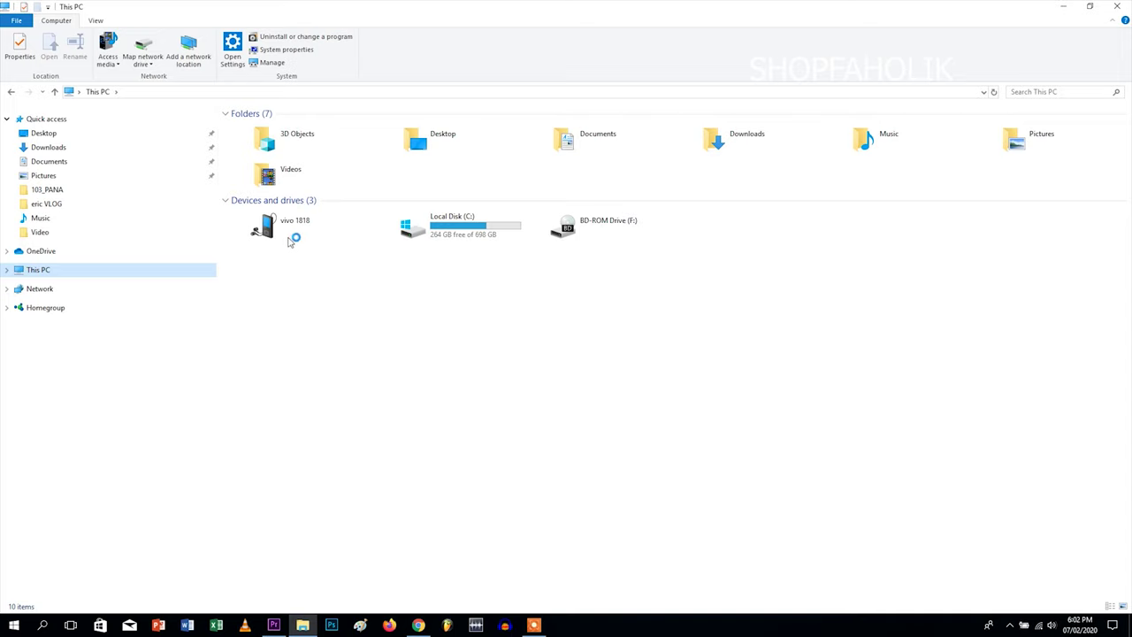
Step: Refresh the This PC view several times to check whether the newly installed drive is listed
{"action": "right_click", "coordinate": [497, 409]}
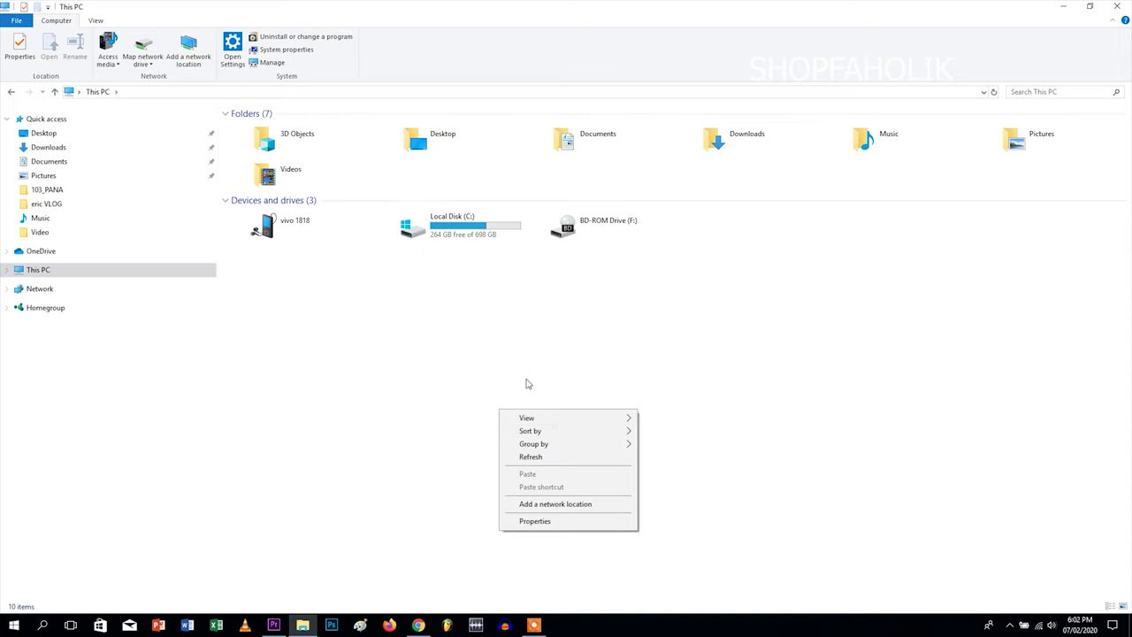
{"action": "left_click", "coordinate": [550, 457]}
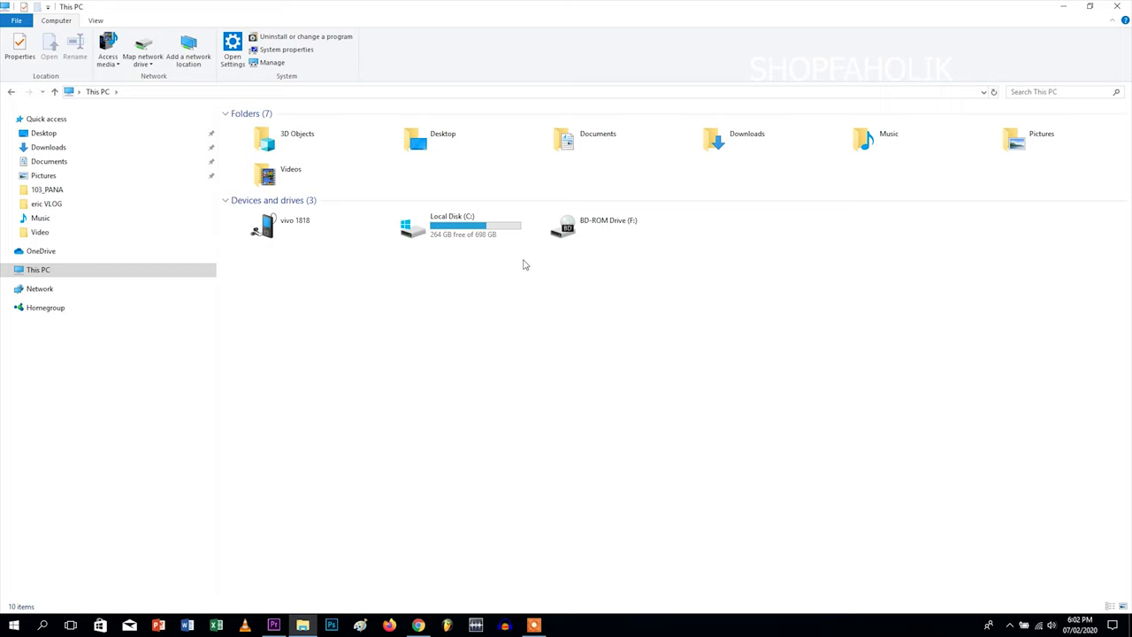
{"action": "mouse_move", "coordinate": [454, 233]}
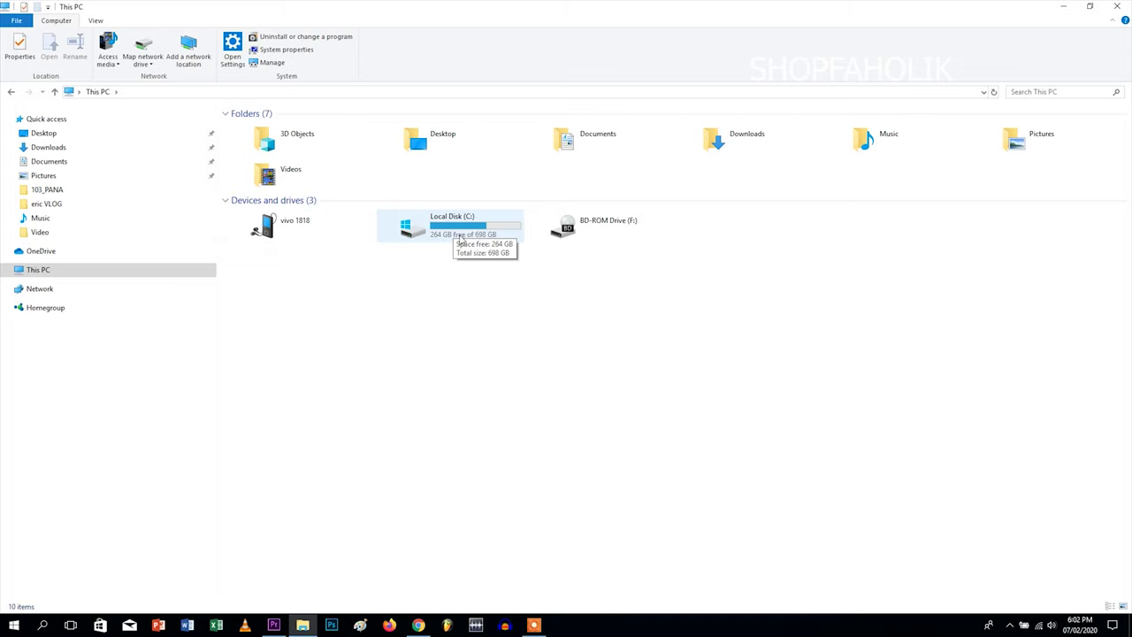
{"action": "right_click", "coordinate": [516, 321]}
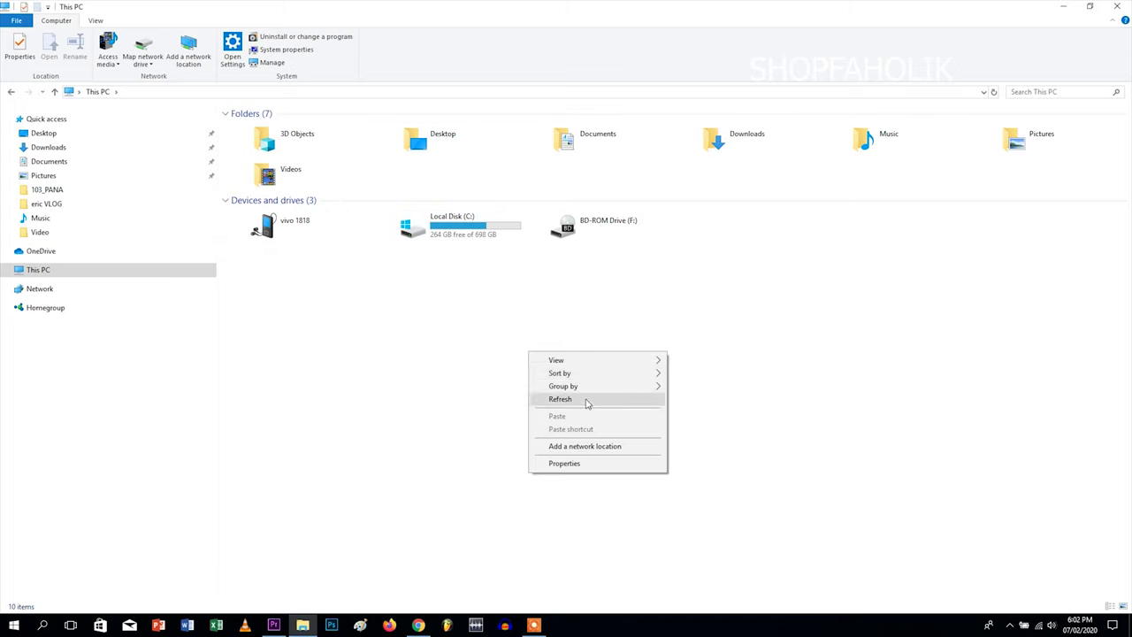
{"action": "left_click", "coordinate": [587, 401]}
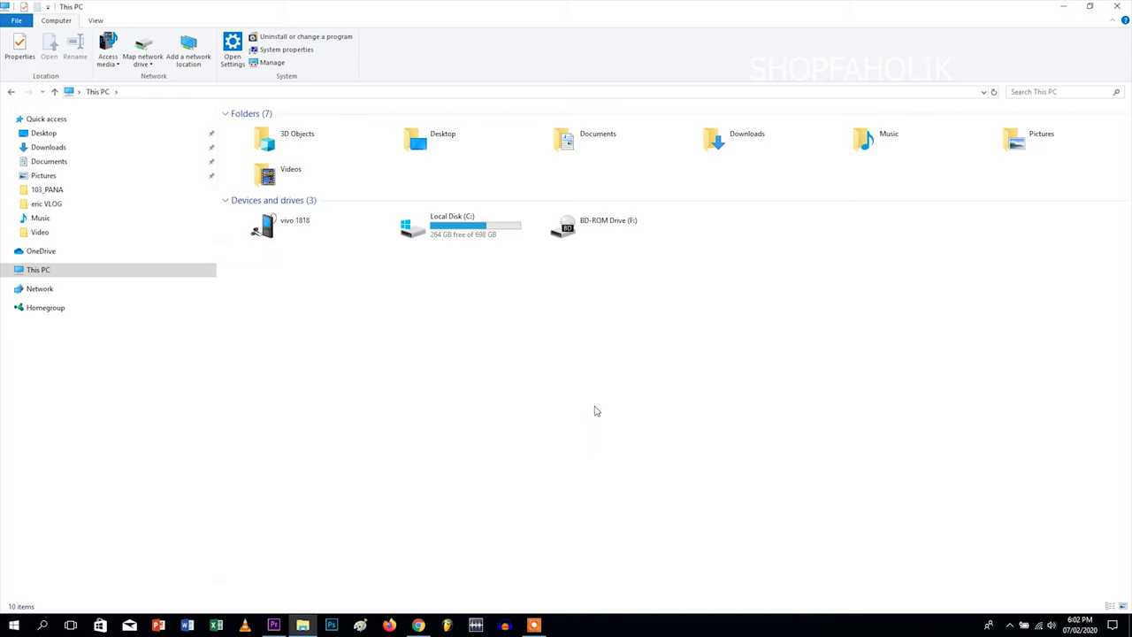
{"action": "right_click", "coordinate": [556, 347]}
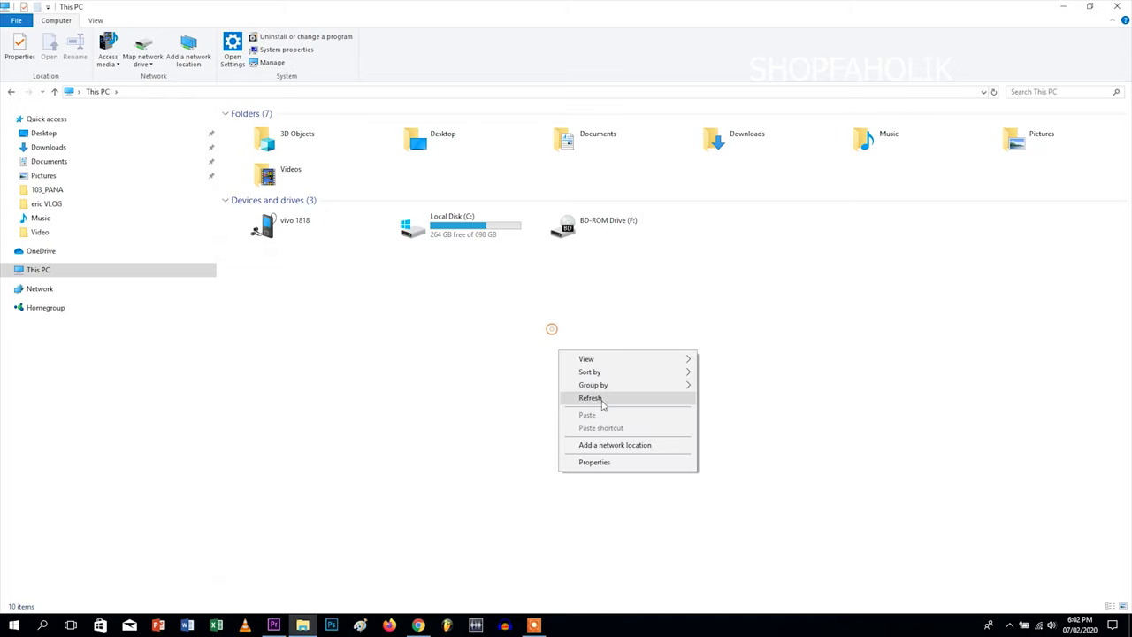
{"action": "left_click", "coordinate": [604, 404]}
{"action": "right_click", "coordinate": [499, 311]}
{"action": "left_click", "coordinate": [540, 365]}
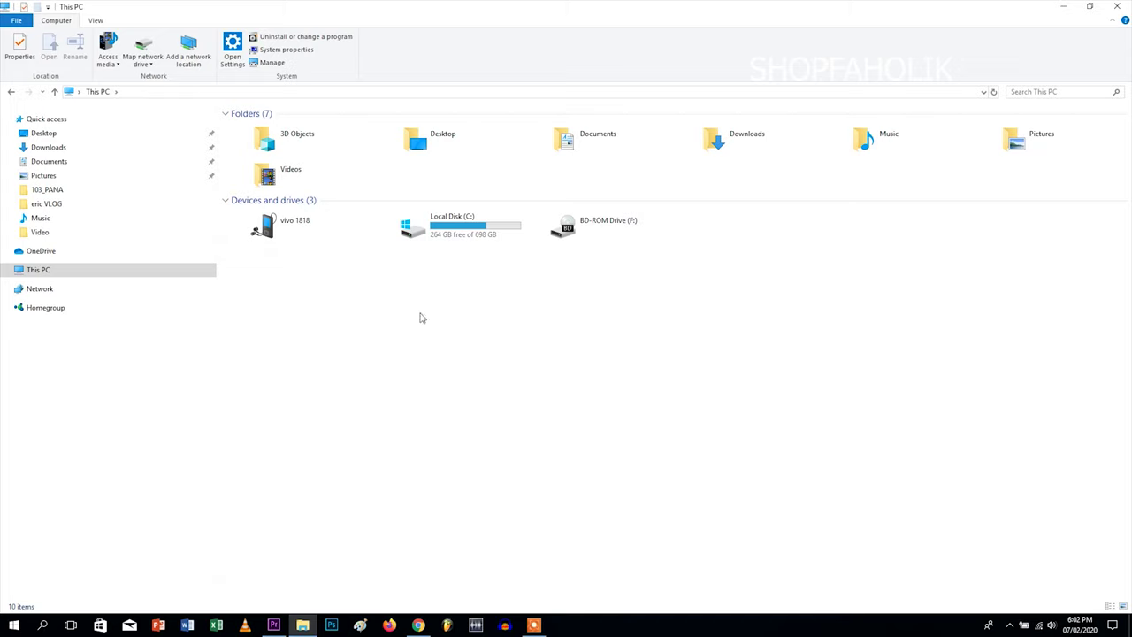
{"action": "key", "text": "shift+F10"}
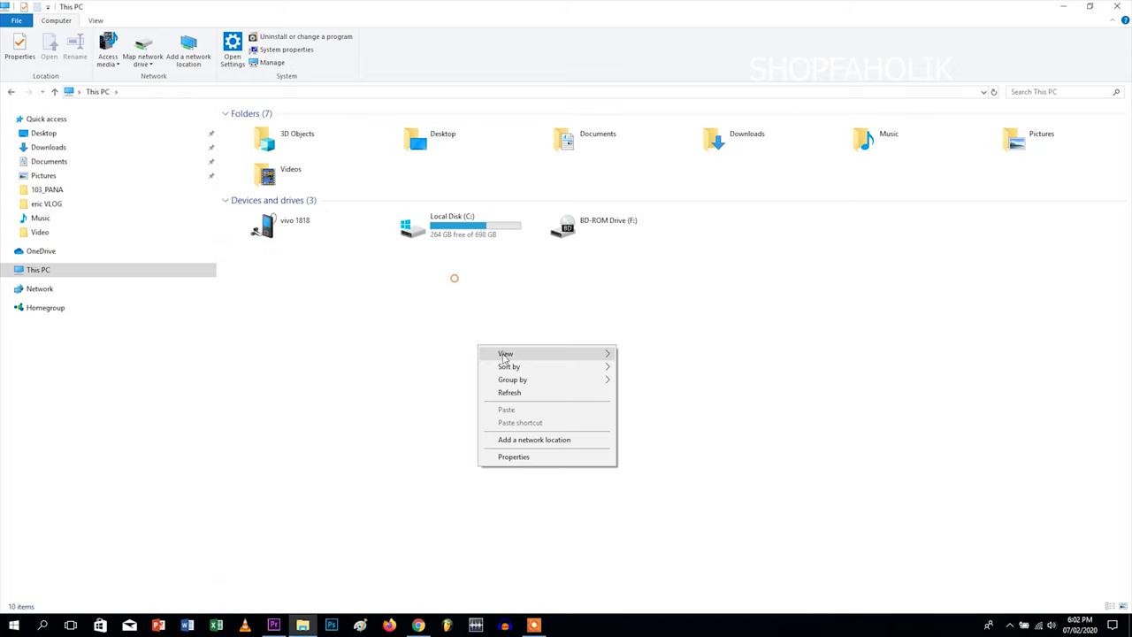
{"action": "left_click", "coordinate": [509, 399]}
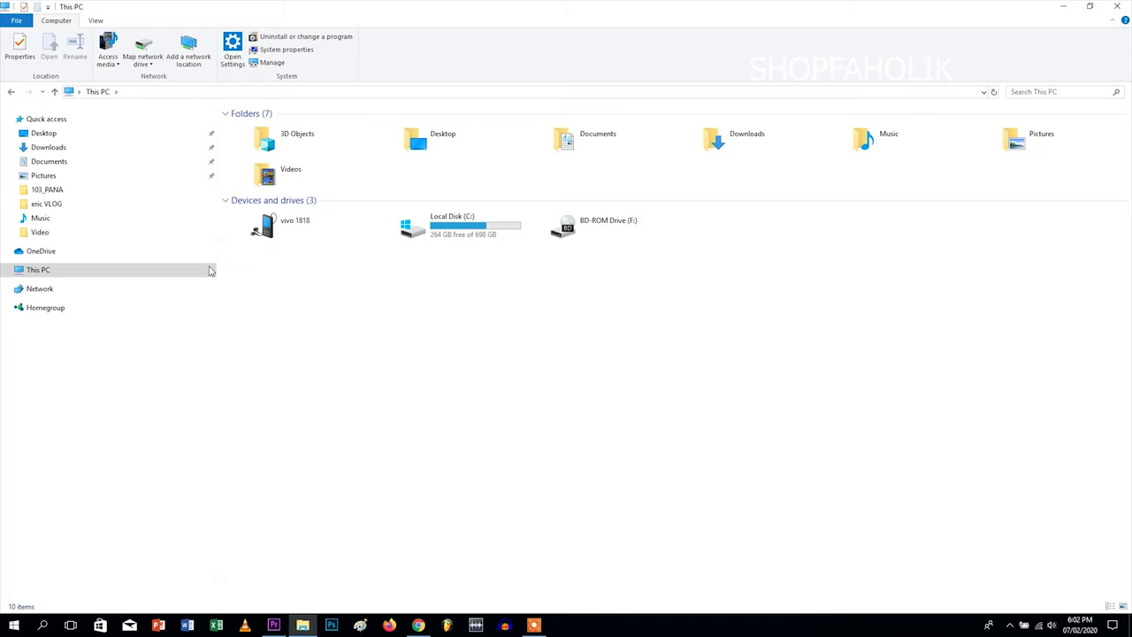
Step: Open Computer Management for This PC and show Disk Management under Storage
{"action": "left_click", "coordinate": [38, 275]}
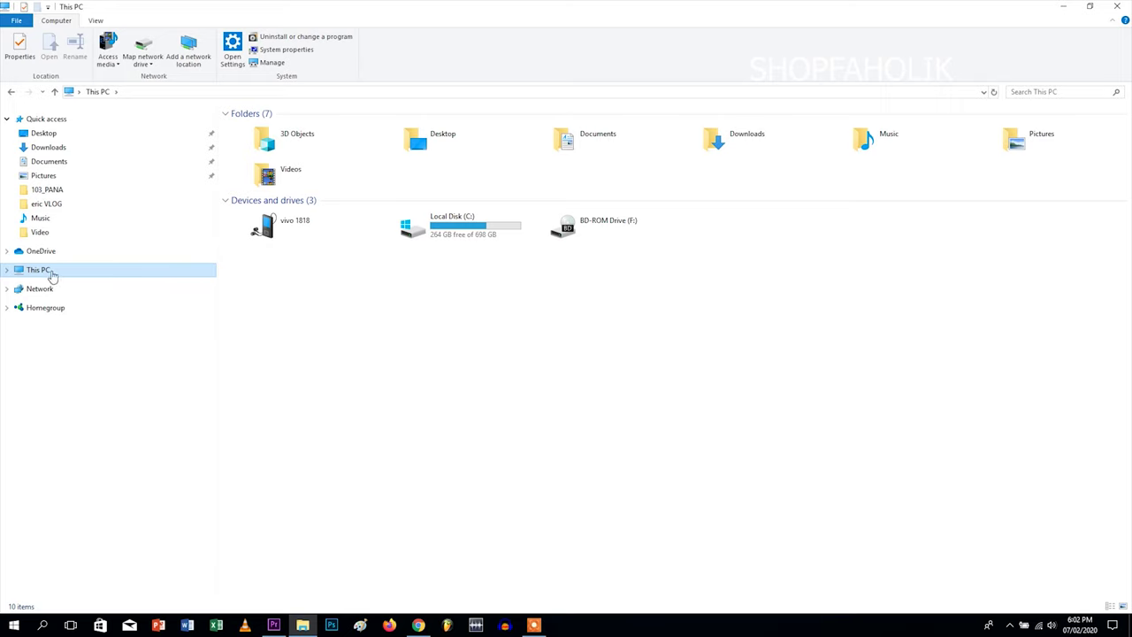
{"action": "right_click", "coordinate": [54, 275]}
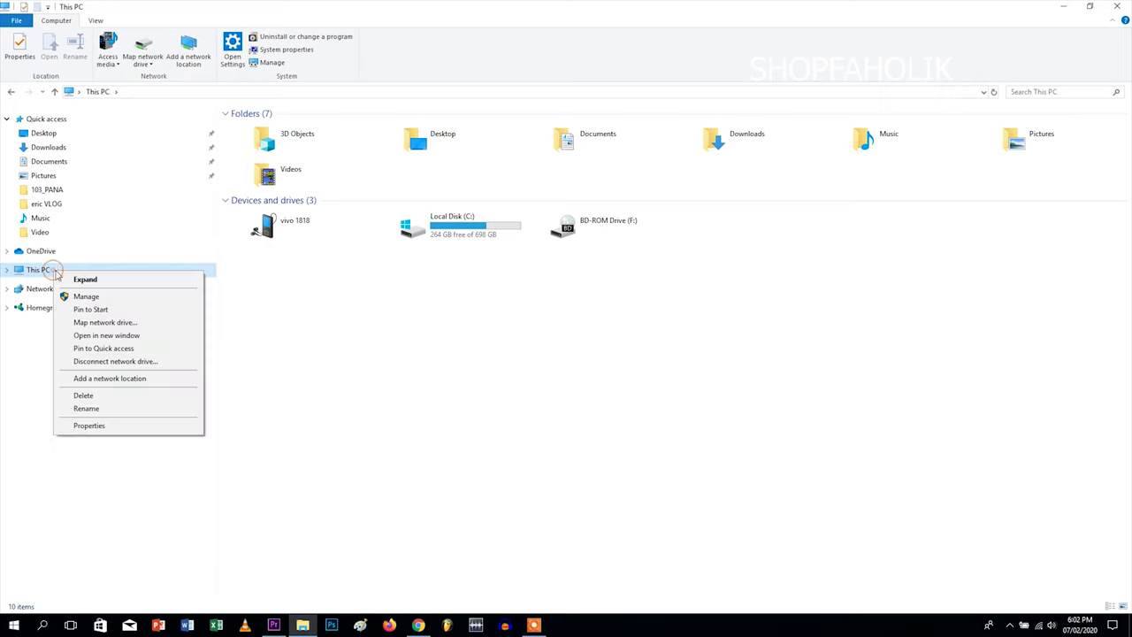
{"action": "left_click", "coordinate": [87, 297]}
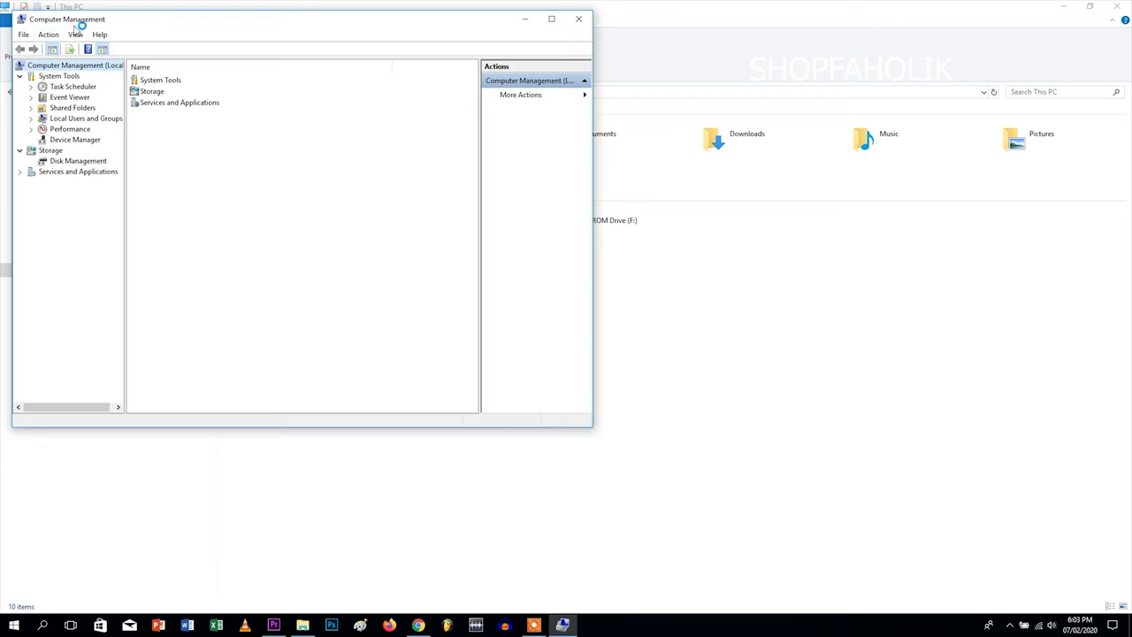
{"action": "left_click_drag", "start_coordinate": [197, 21], "coordinate": [511, 98]}
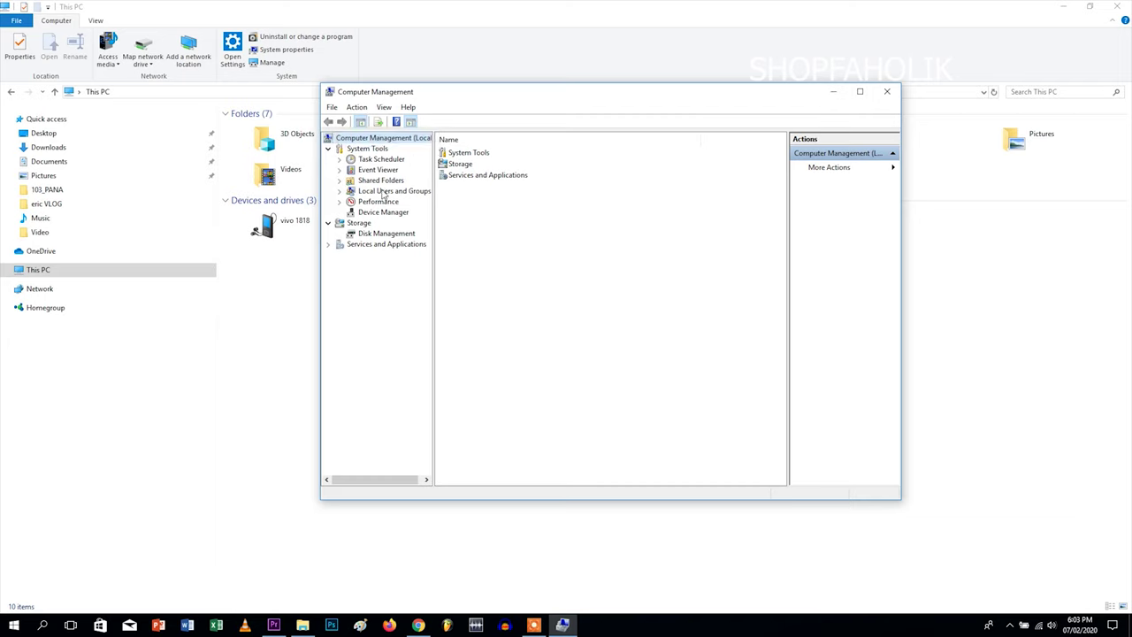
{"action": "double_click", "coordinate": [461, 165]}
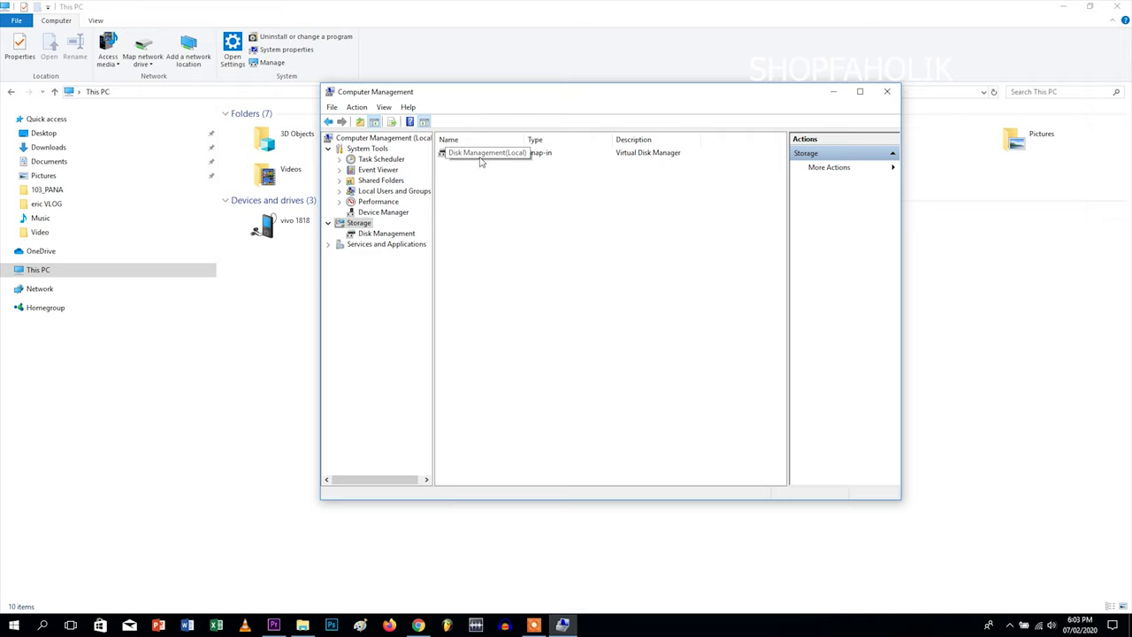
{"action": "double_click", "coordinate": [480, 155]}
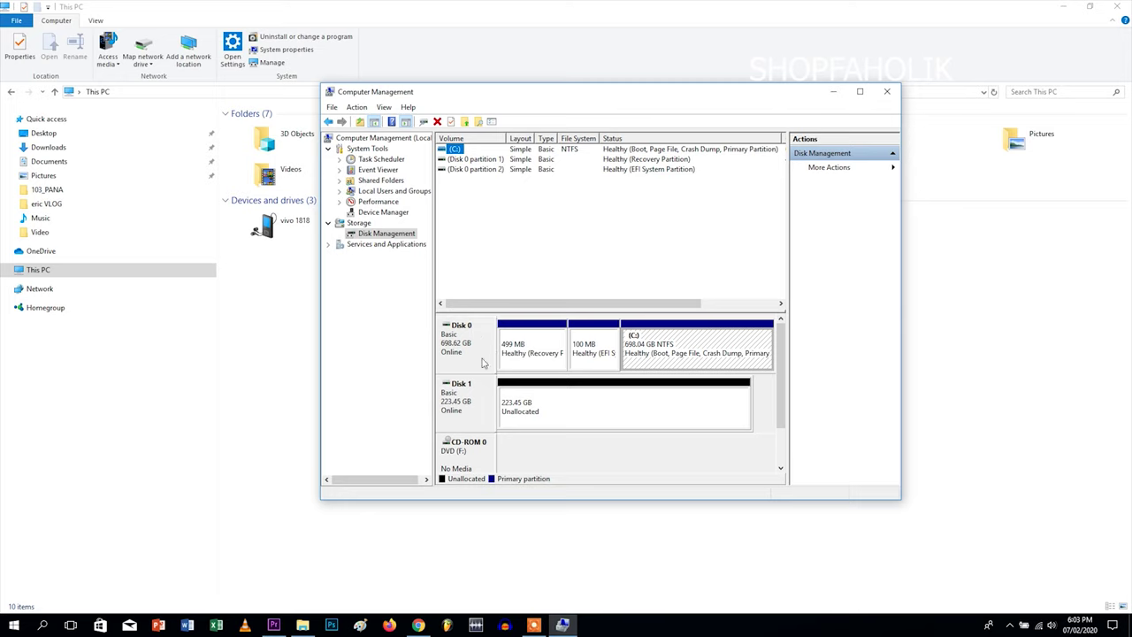
Step: Compare the disks in Disk Management with the drives listed in the This PC window behind it
{"action": "key", "text": "super+Down"}
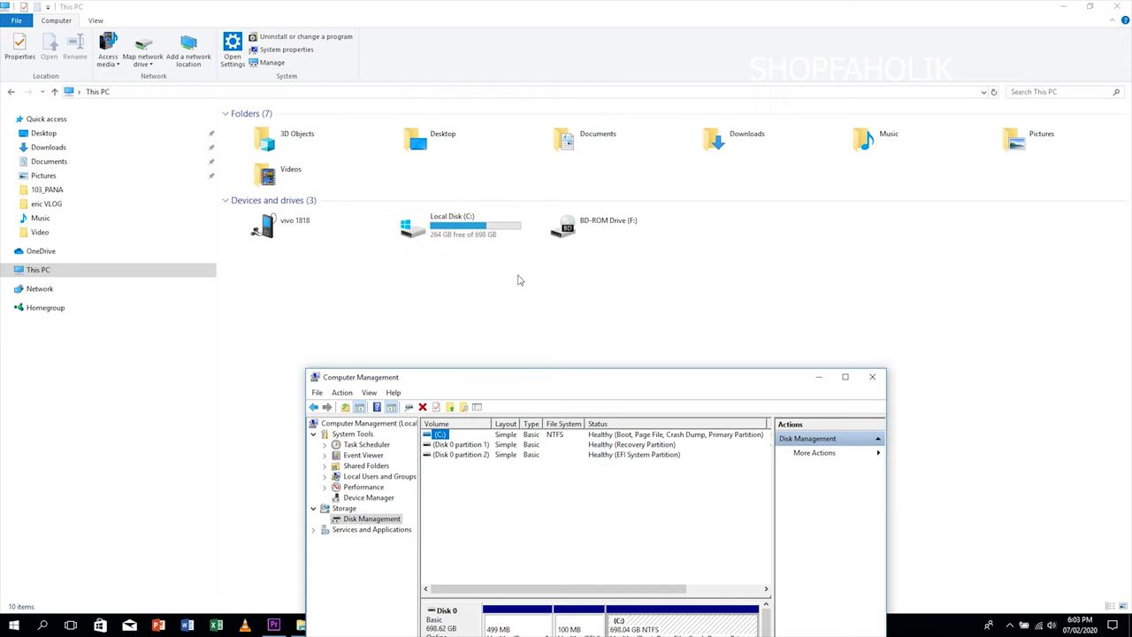
{"action": "left_click_drag", "start_coordinate": [767, 389], "coordinate": [740, 82]}
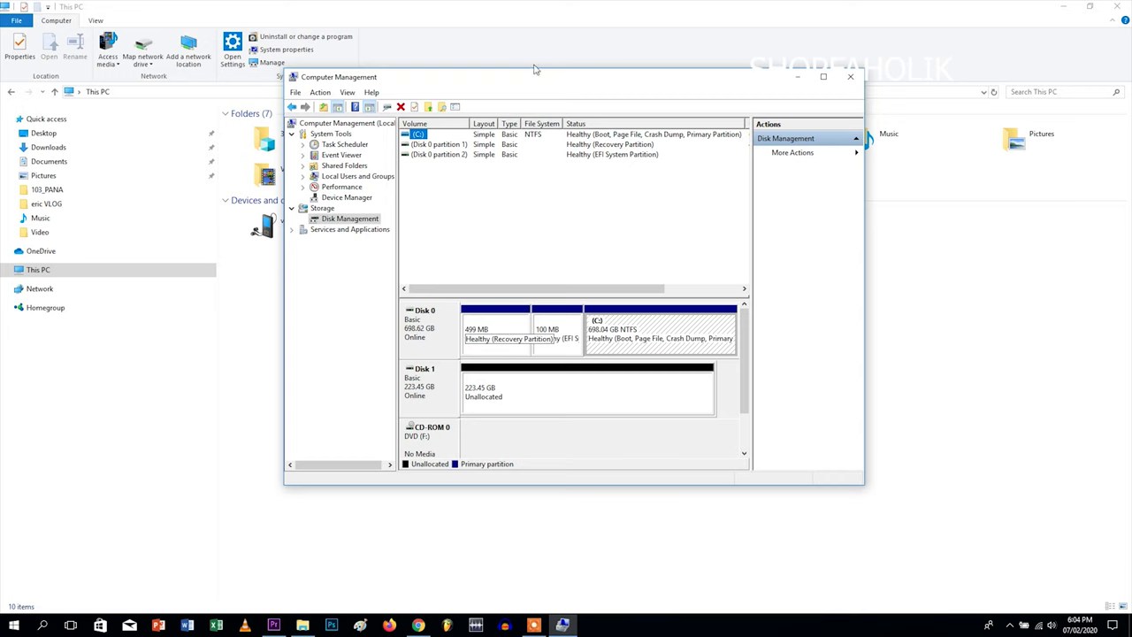
{"action": "mouse_move", "coordinate": [528, 78]}
{"action": "left_mouse_down"}
{"action": "mouse_move", "coordinate": [643, 448]}
{"action": "mouse_move", "coordinate": [534, 71]}
{"action": "left_mouse_up"}
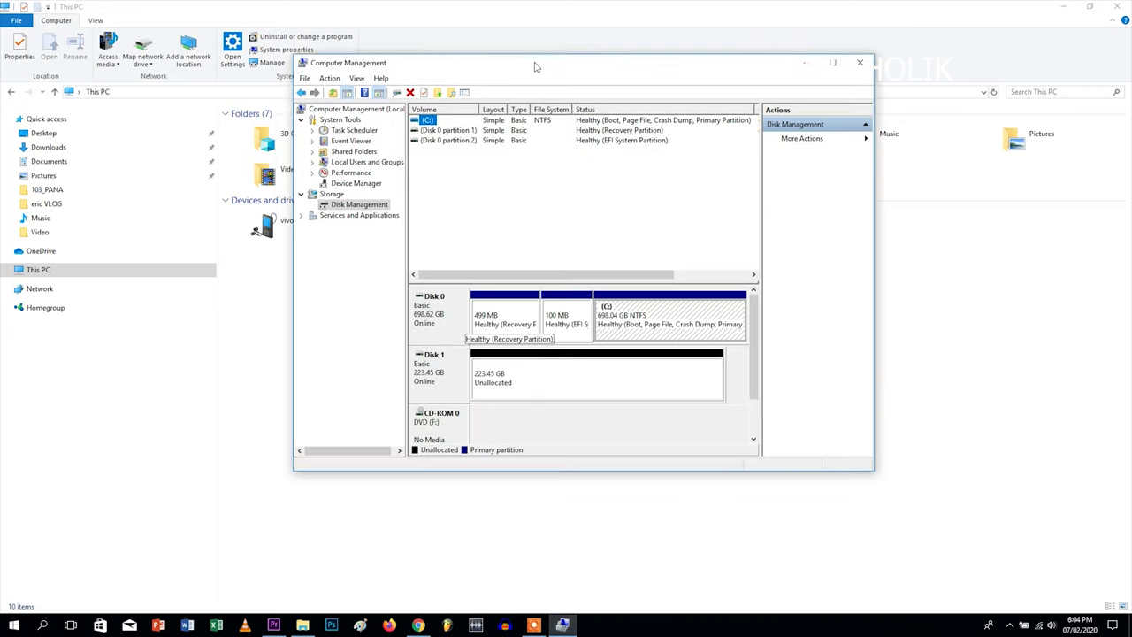
Step: Examine the device properties of the unallocated Disk 1, then recheck the drives listed in This PC
{"action": "right_click", "coordinate": [549, 385]}
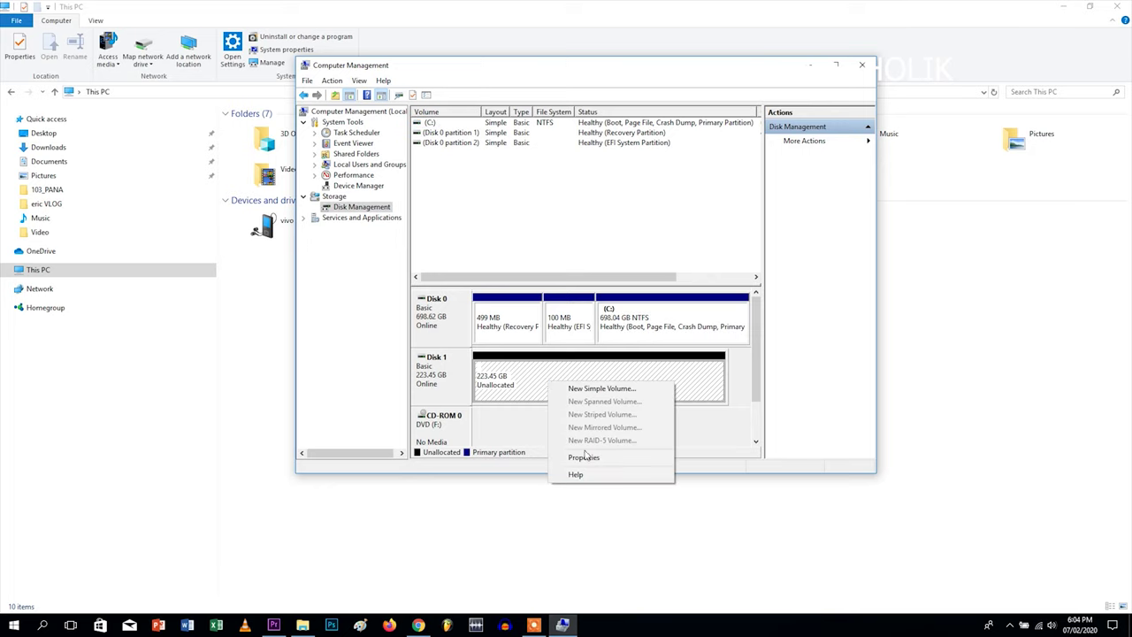
{"action": "left_click", "coordinate": [542, 377]}
{"action": "right_click", "coordinate": [542, 377]}
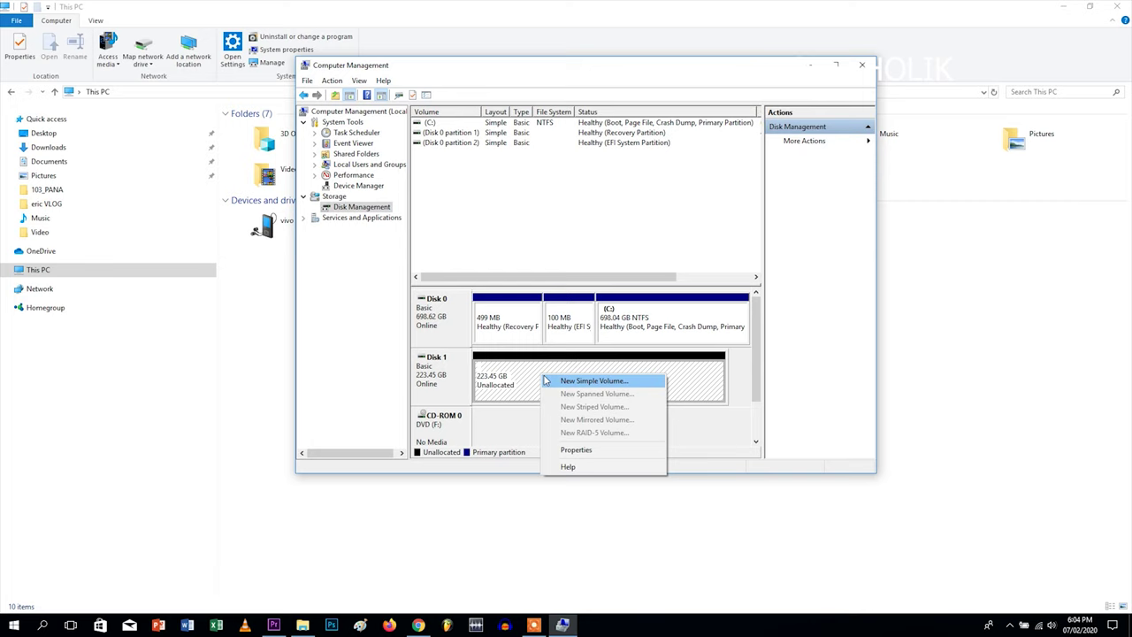
{"action": "left_click", "coordinate": [605, 454]}
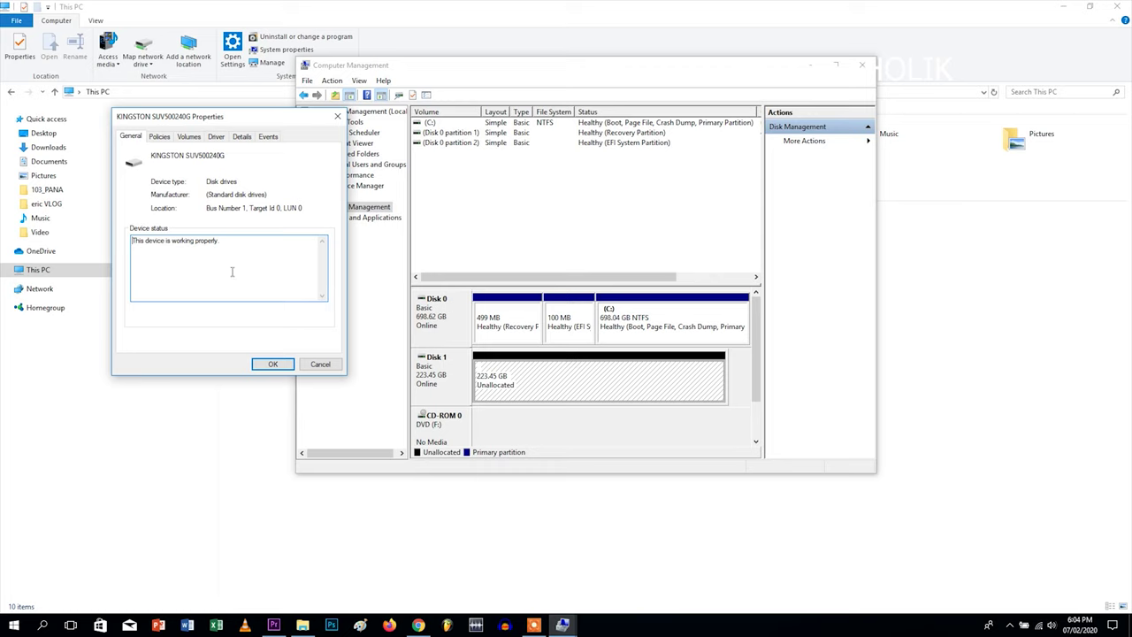
{"action": "left_click", "coordinate": [272, 363]}
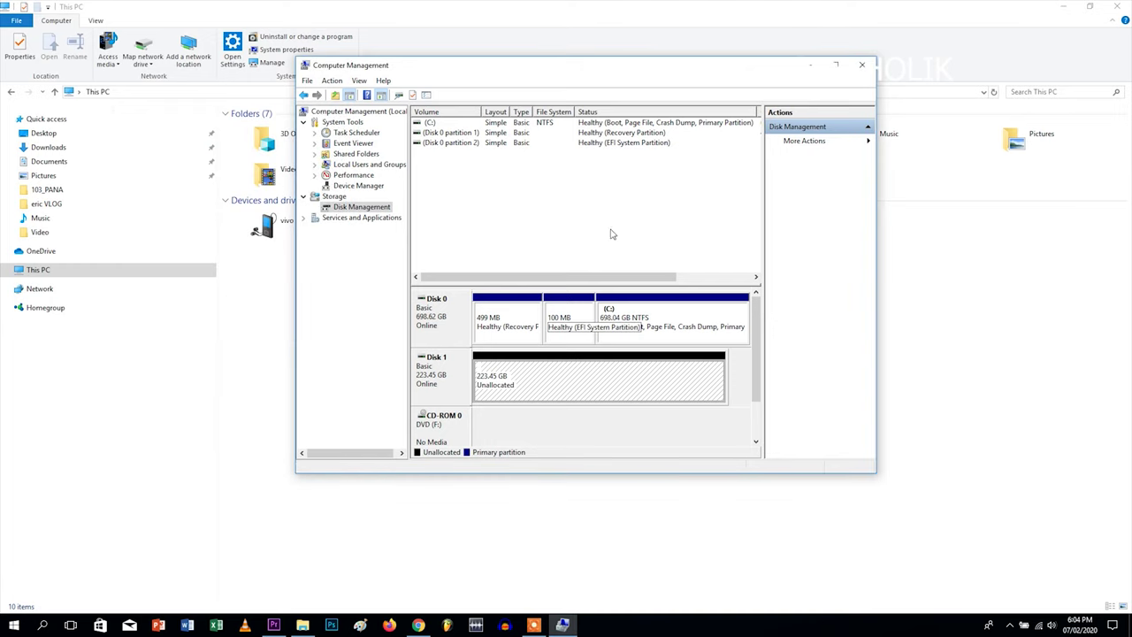
{"action": "mouse_move", "coordinate": [593, 69]}
{"action": "left_mouse_down"}
{"action": "mouse_move", "coordinate": [598, 388]}
{"action": "mouse_move", "coordinate": [526, 338]}
{"action": "mouse_move", "coordinate": [735, 245]}
{"action": "mouse_move", "coordinate": [640, 250]}
{"action": "left_mouse_up"}
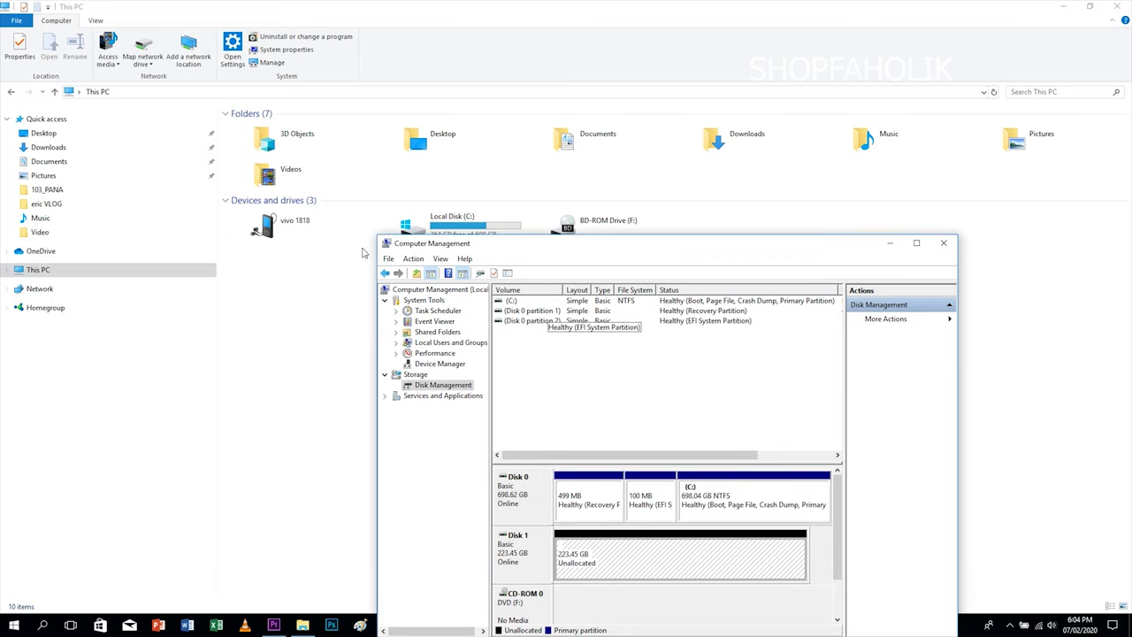
{"action": "left_click_drag", "start_coordinate": [654, 250], "coordinate": [575, 77]}
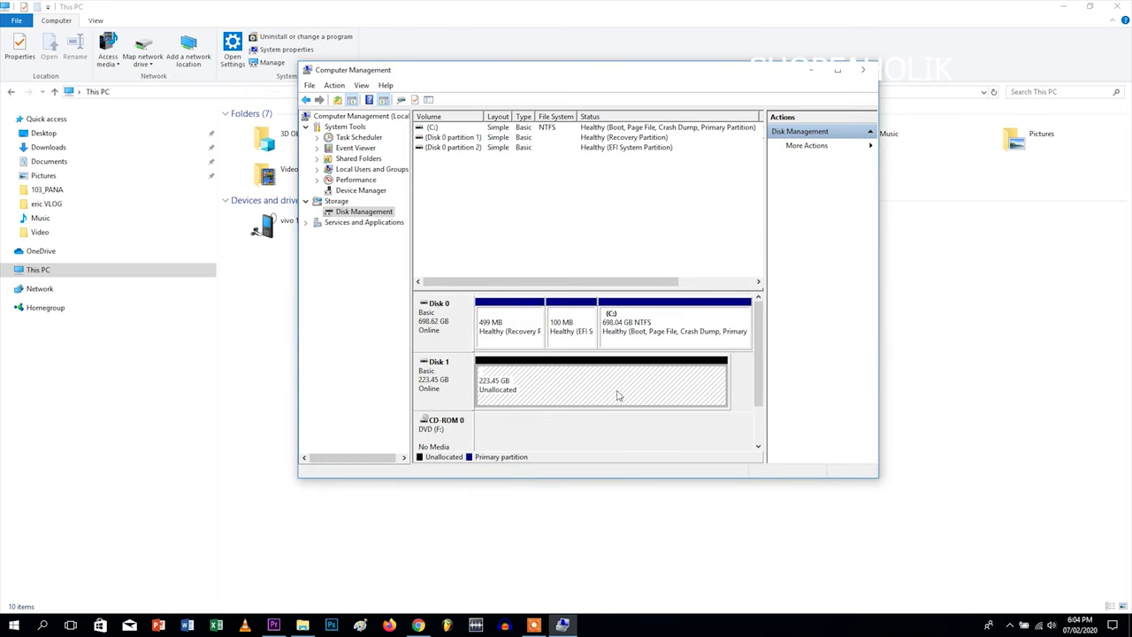
Step: Start a new simple volume on Disk 1's unallocated space and accept the full size of 228807 MB
{"action": "left_click", "coordinate": [443, 386]}
{"action": "left_click", "coordinate": [607, 387]}
{"action": "right_click", "coordinate": [633, 392]}
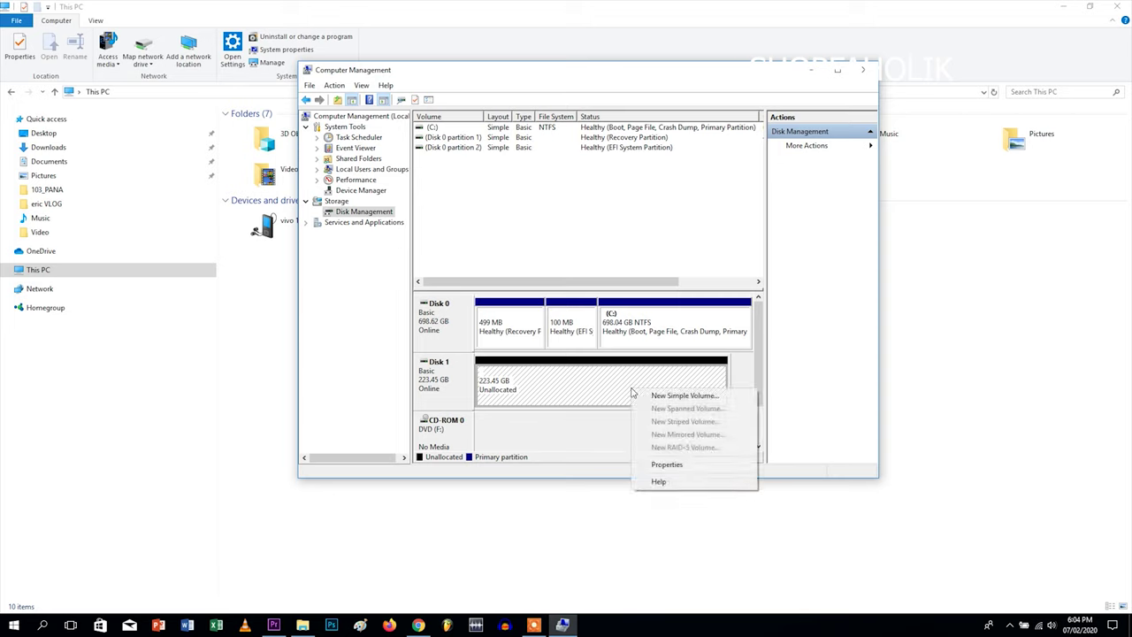
{"action": "left_click", "coordinate": [682, 398]}
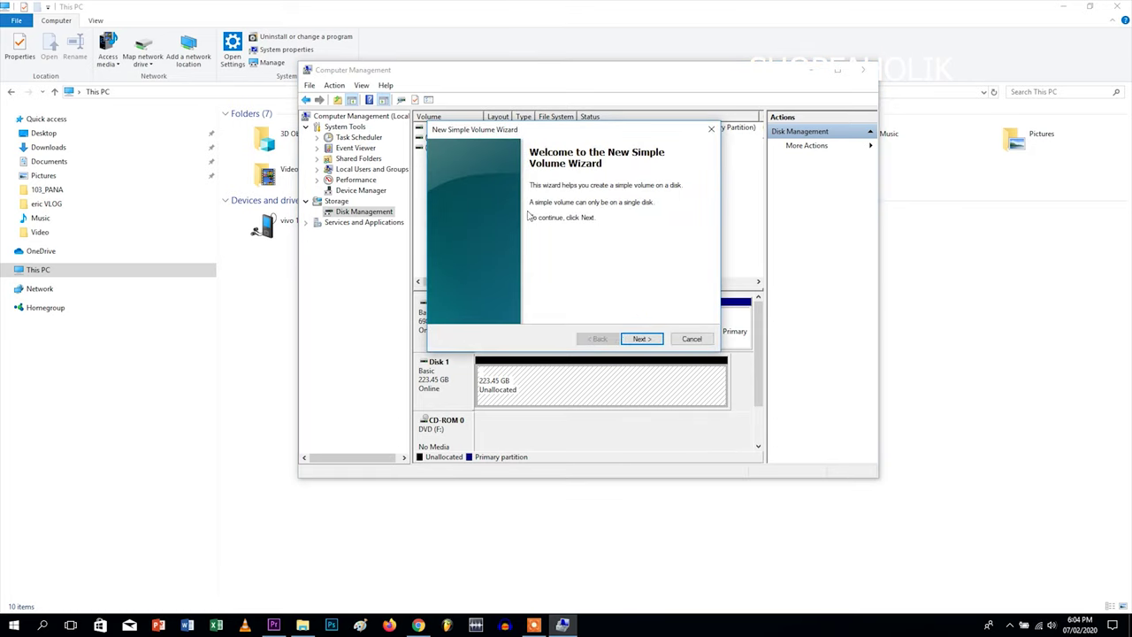
{"action": "left_click_drag", "start_coordinate": [579, 129], "coordinate": [512, 115]}
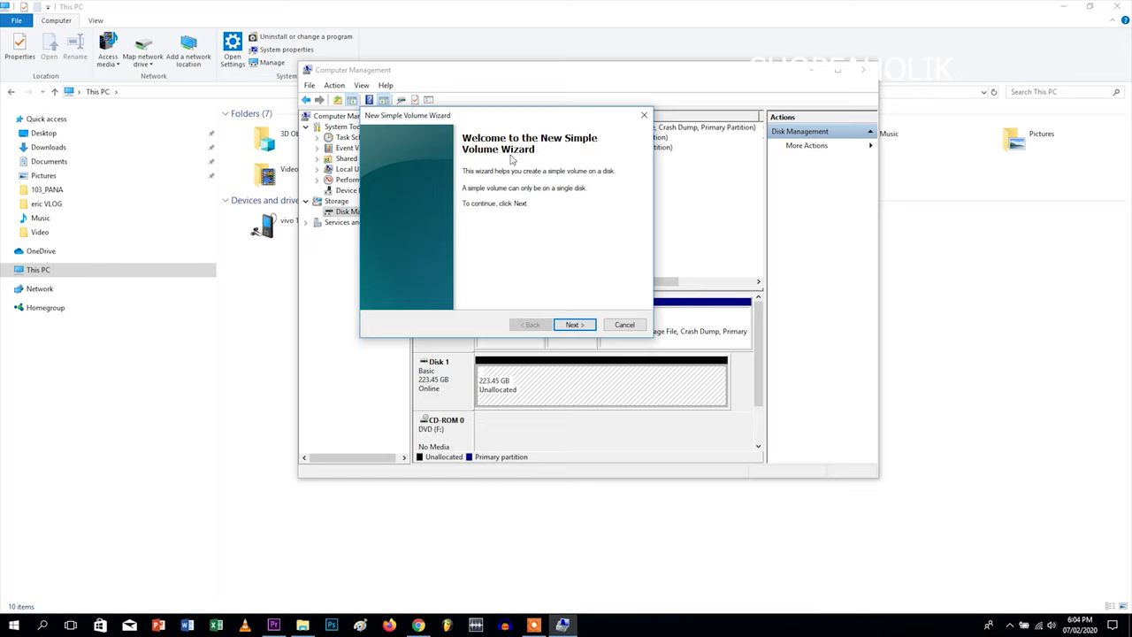
{"action": "left_click", "coordinate": [574, 324]}
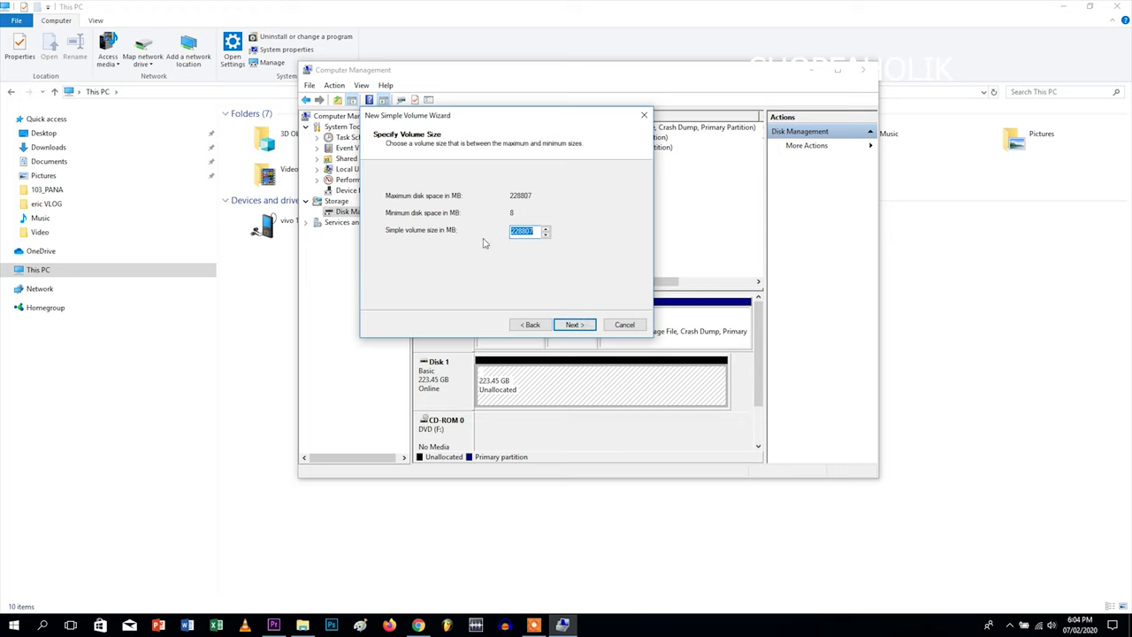
{"action": "left_click", "coordinate": [567, 327]}
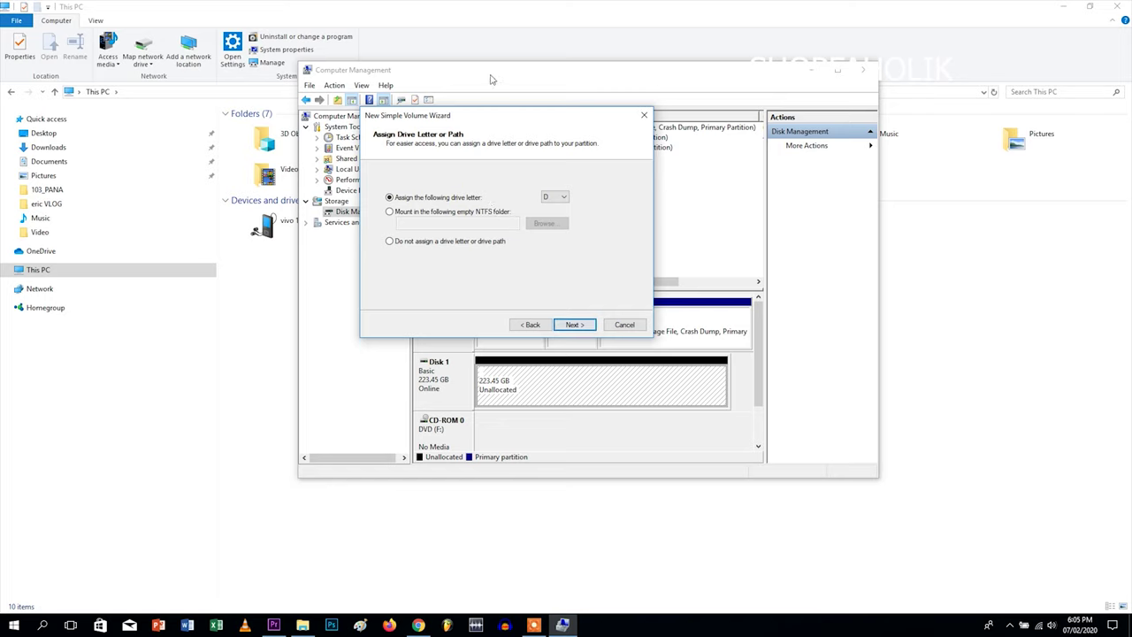
Step: Assign drive letter D and create the volume with an NTFS quick format, default allocation unit size and the label New Volume
{"action": "mouse_move", "coordinate": [485, 118]}
{"action": "left_mouse_down"}
{"action": "mouse_move", "coordinate": [726, 203]}
{"action": "mouse_move", "coordinate": [882, 331]}
{"action": "mouse_move", "coordinate": [875, 306]}
{"action": "mouse_move", "coordinate": [619, 223]}
{"action": "mouse_move", "coordinate": [486, 123]}
{"action": "left_mouse_up"}
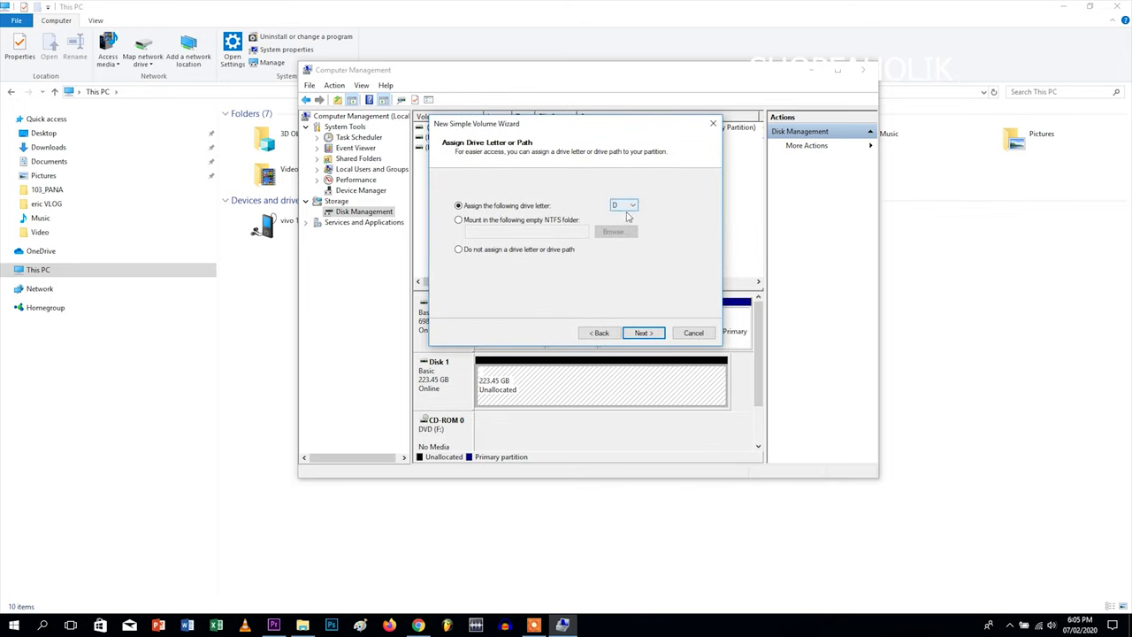
{"action": "left_click", "coordinate": [643, 333]}
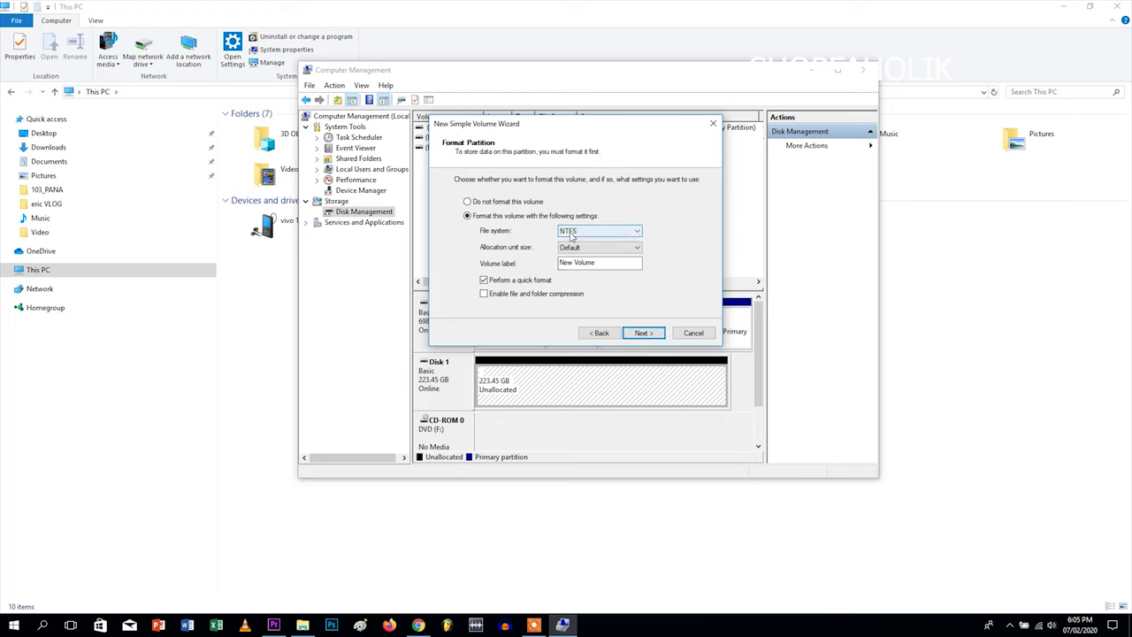
{"action": "left_click", "coordinate": [642, 332]}
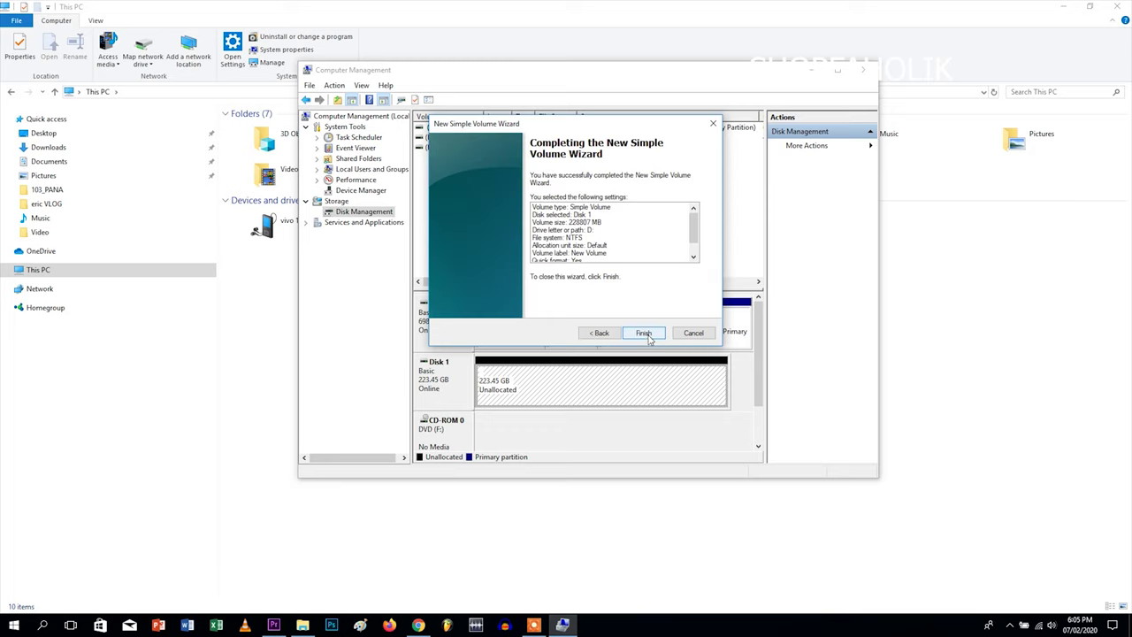
{"action": "left_click", "coordinate": [643, 334]}
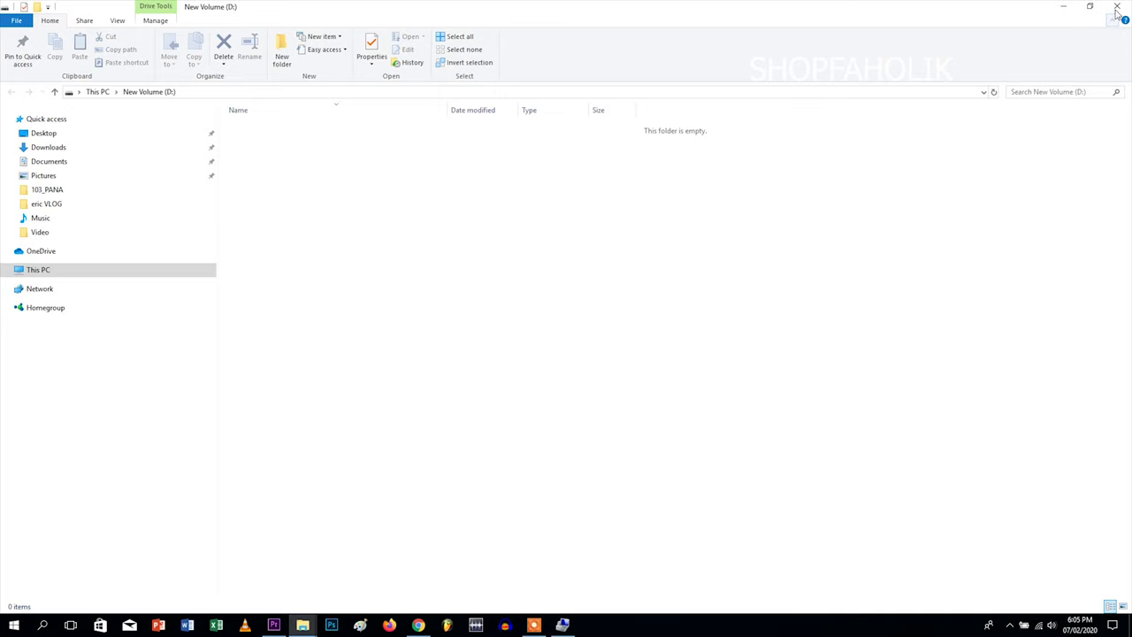
Step: Return to This PC and select New Volume (D:) to check its capacity
{"action": "left_click", "coordinate": [75, 271]}
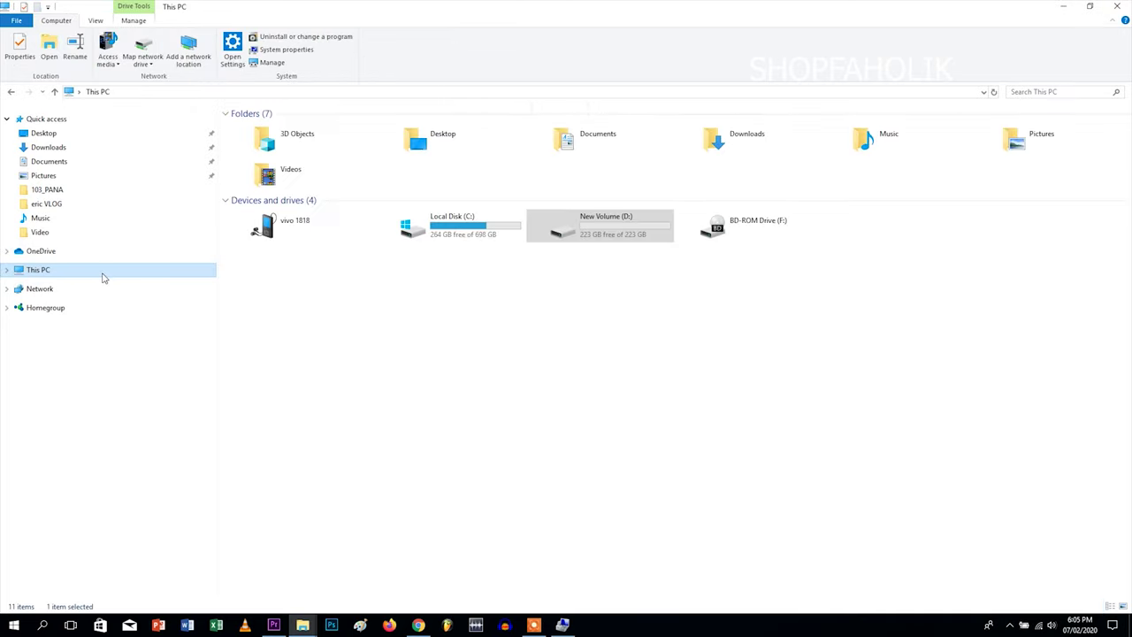
{"action": "left_click", "coordinate": [585, 247]}
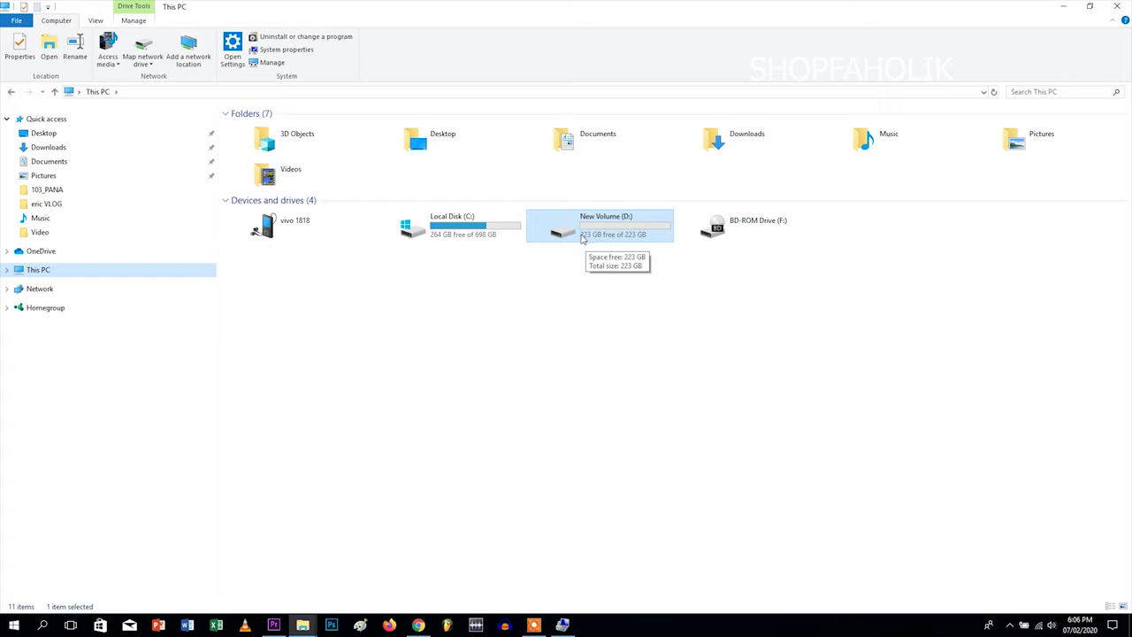
Step: Open New Volume (D:) to view its contents, then return to the drive list in This PC
{"action": "left_click", "coordinate": [587, 239]}
{"action": "left_click", "coordinate": [585, 243]}
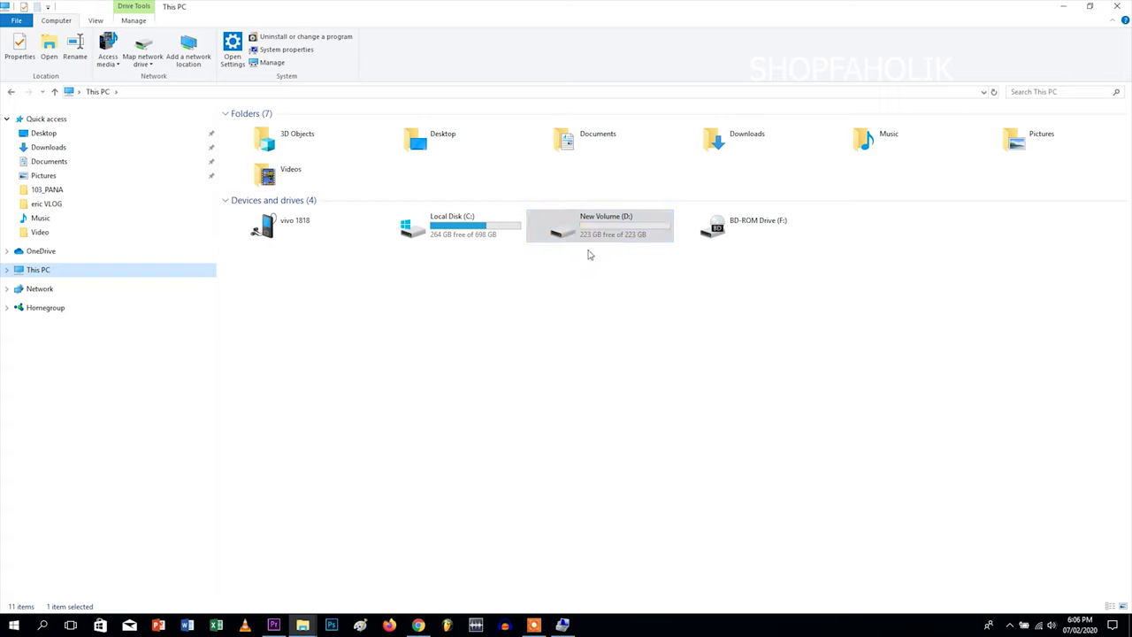
{"action": "double_click", "coordinate": [632, 249]}
{"action": "double_click", "coordinate": [575, 237]}
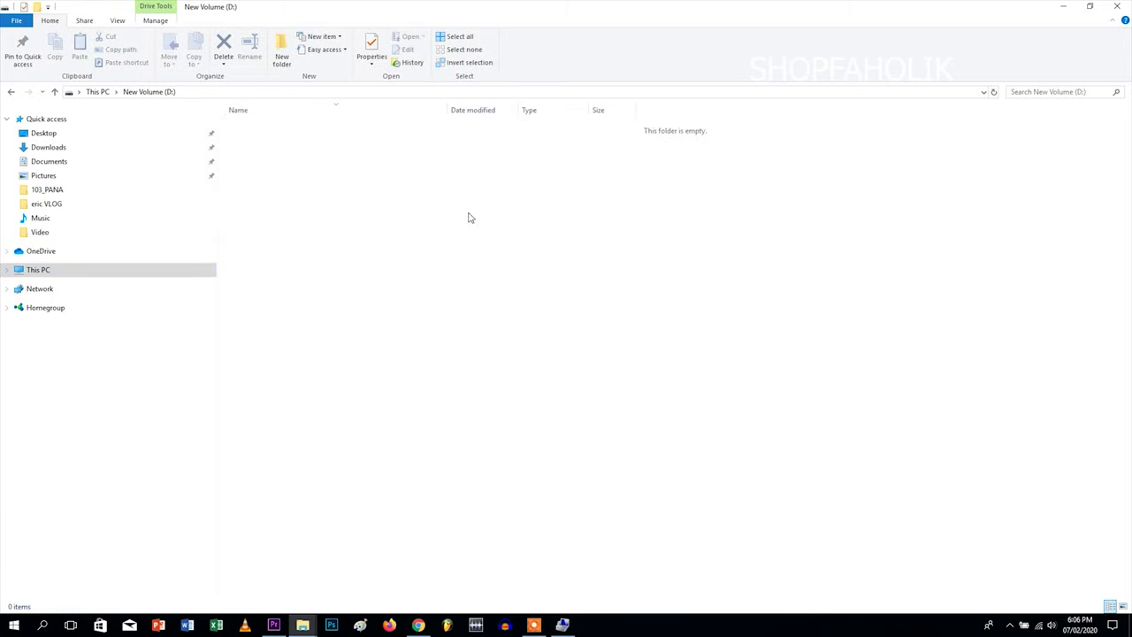
{"action": "left_click", "coordinate": [11, 92]}
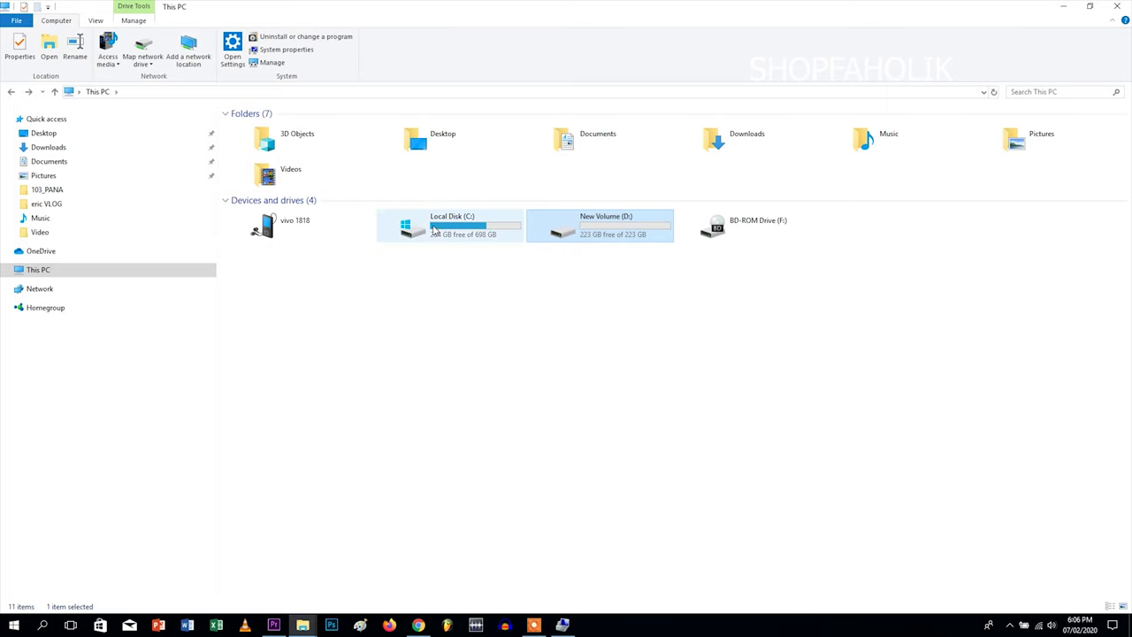
{"action": "mouse_move", "coordinate": [455, 231]}
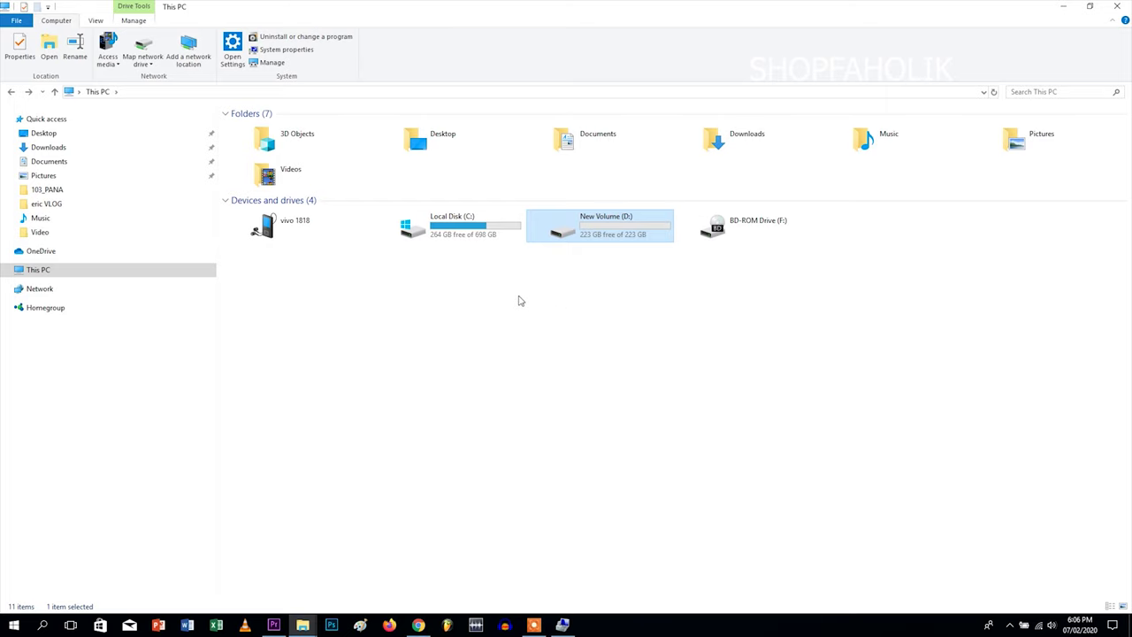
Step: Open Computer Management for this PC and display the disks in Disk Management
{"action": "right_click", "coordinate": [109, 273]}
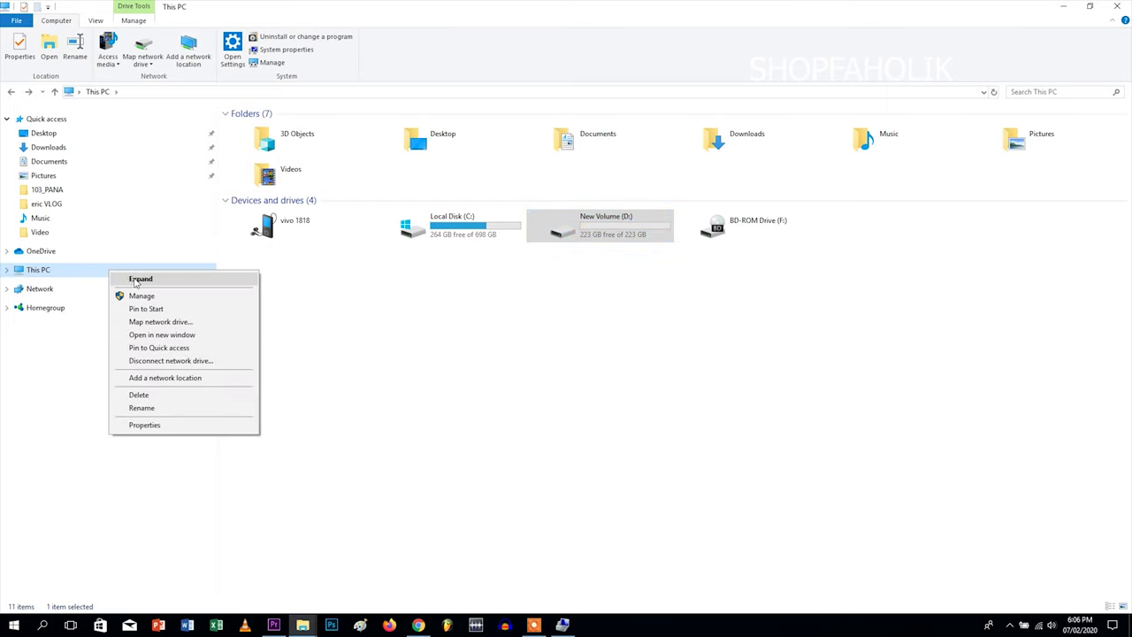
{"action": "left_click", "coordinate": [150, 297]}
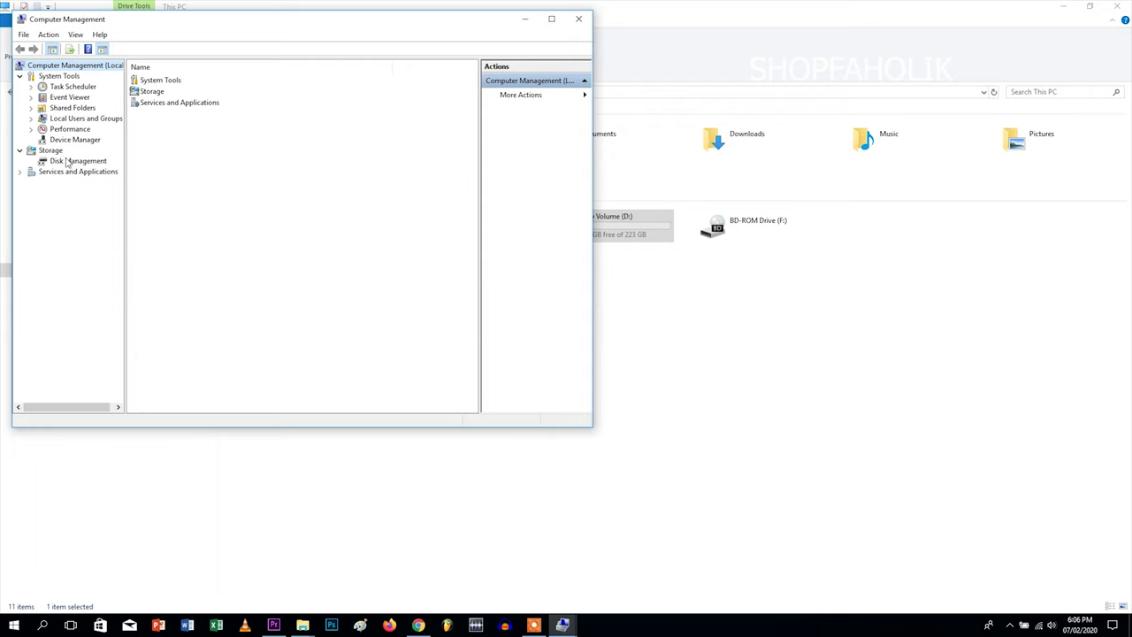
{"action": "left_click", "coordinate": [151, 93]}
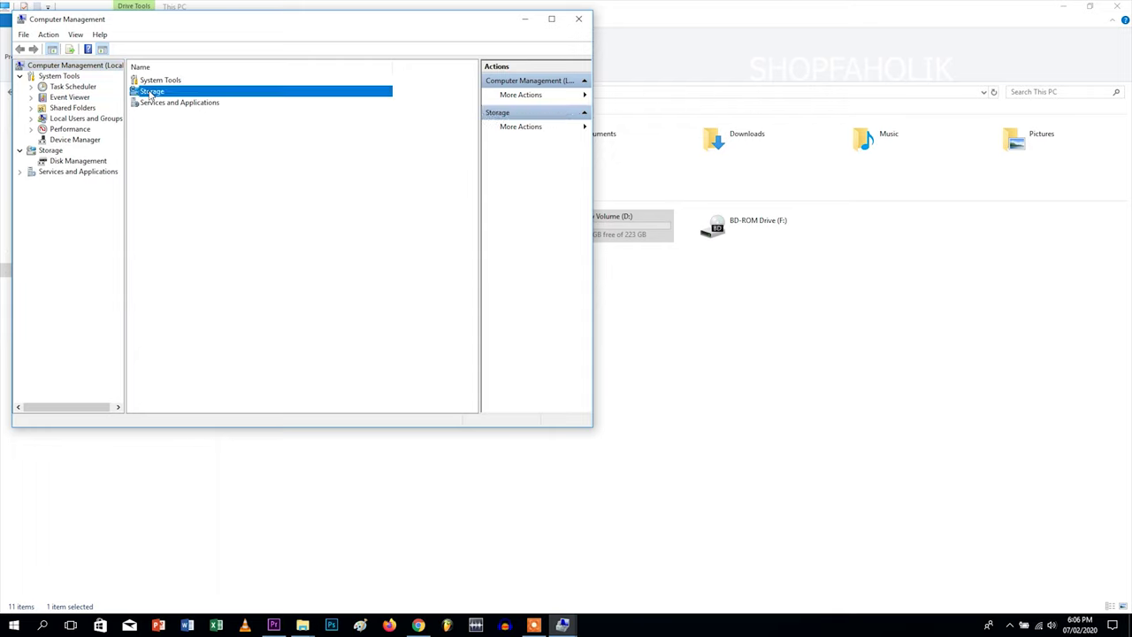
{"action": "double_click", "coordinate": [150, 93]}
{"action": "double_click", "coordinate": [176, 83]}
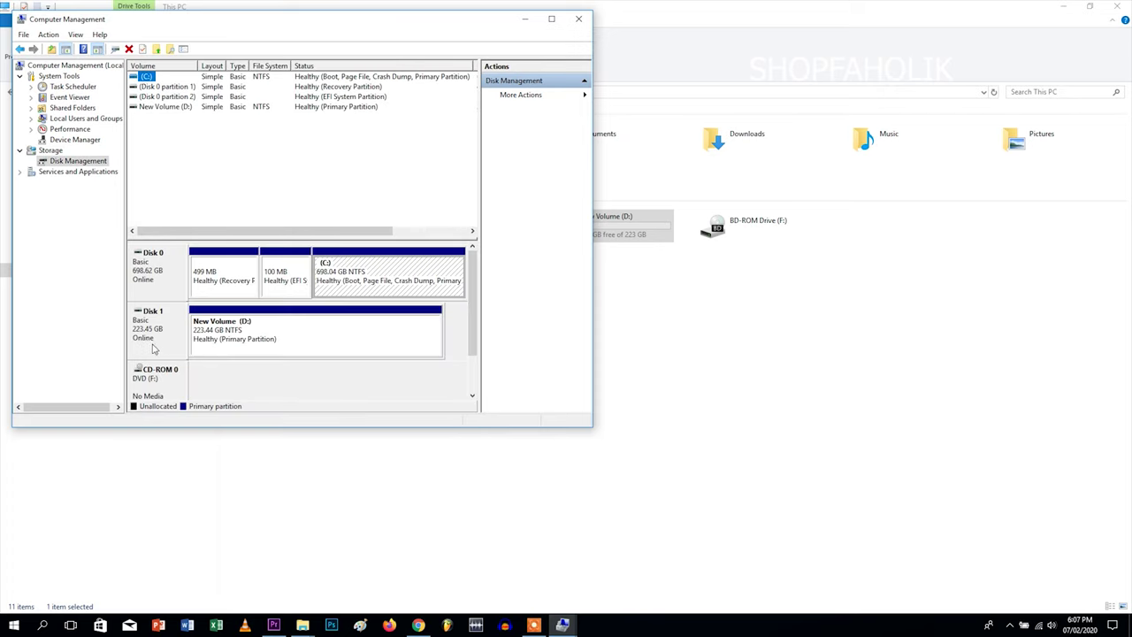
Step: Open the properties of New Volume (D:) on Disk 1 and review its general, ReadyBoost, sharing and hardware details
{"action": "right_click", "coordinate": [309, 336]}
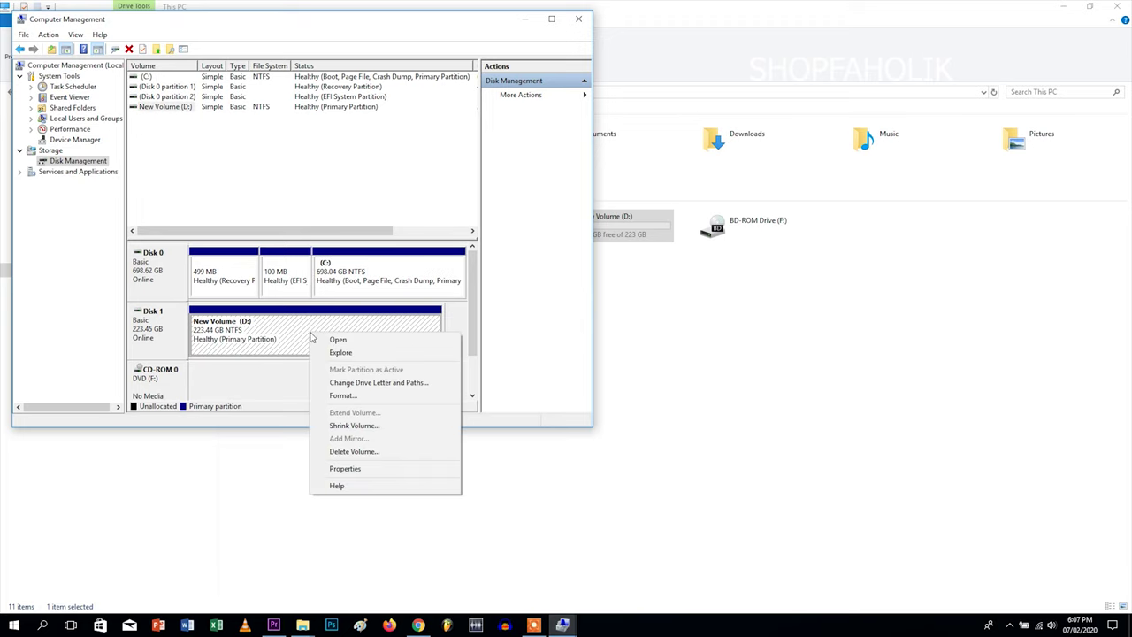
{"action": "left_click", "coordinate": [351, 470]}
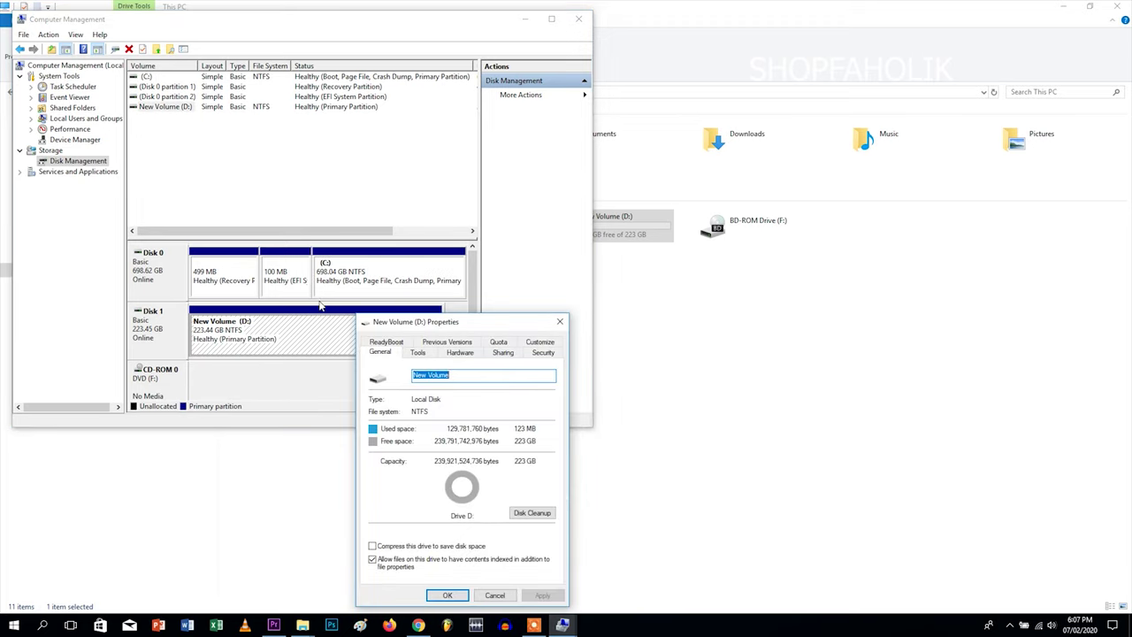
{"action": "left_click_drag", "start_coordinate": [466, 323], "coordinate": [527, 182]}
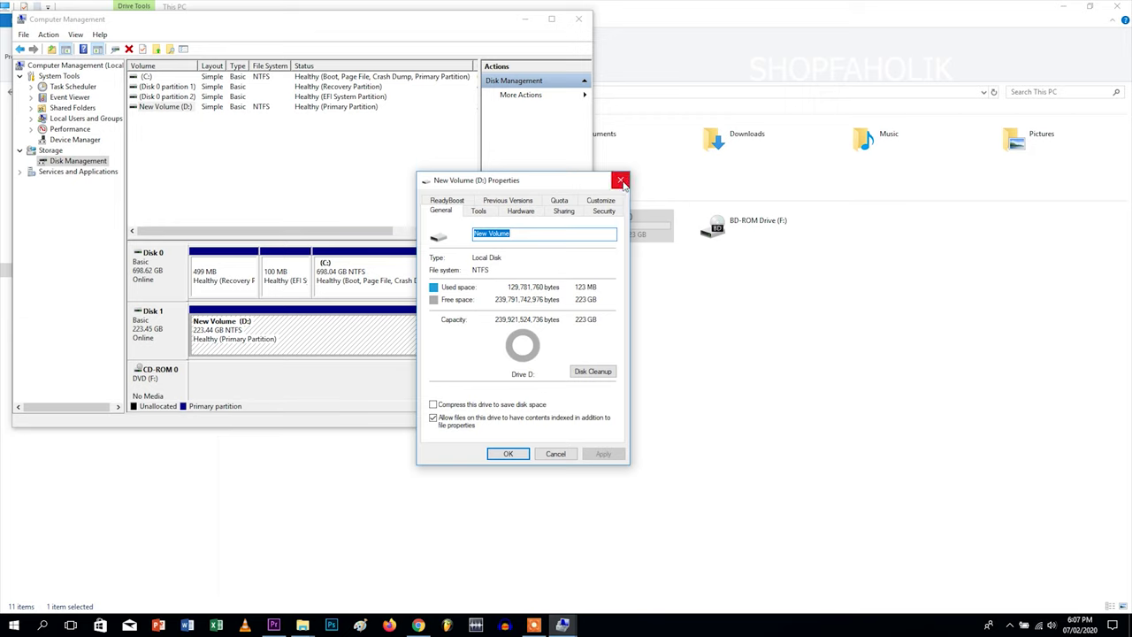
{"action": "left_click", "coordinate": [507, 201]}
{"action": "left_click", "coordinate": [459, 211]}
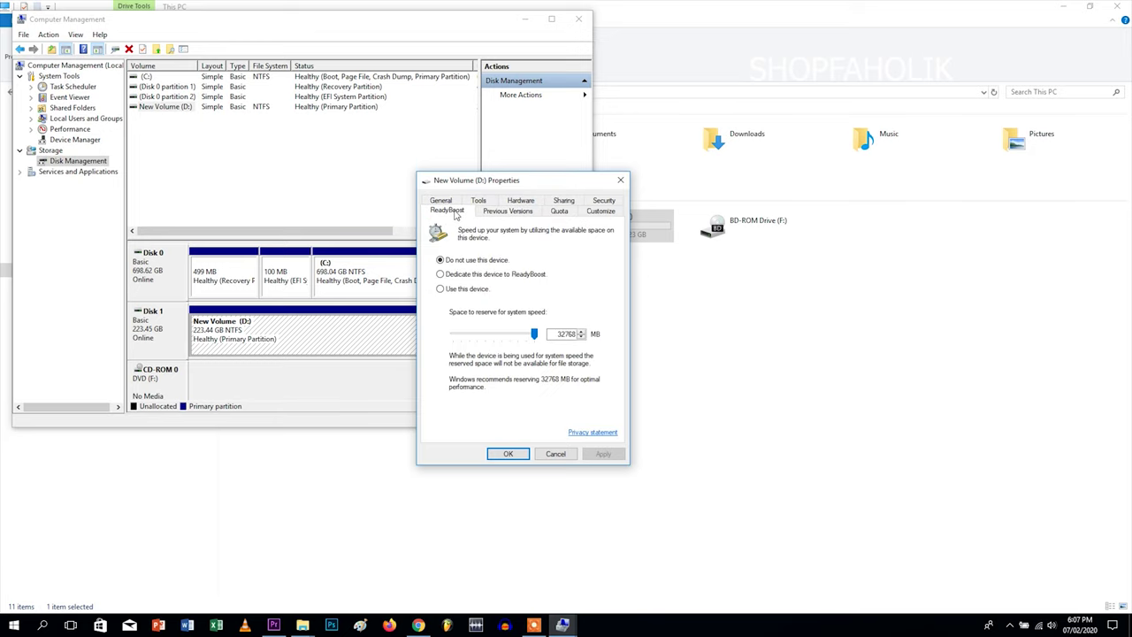
{"action": "left_click", "coordinate": [440, 200]}
{"action": "left_click", "coordinate": [521, 211]}
{"action": "left_click", "coordinate": [562, 212]}
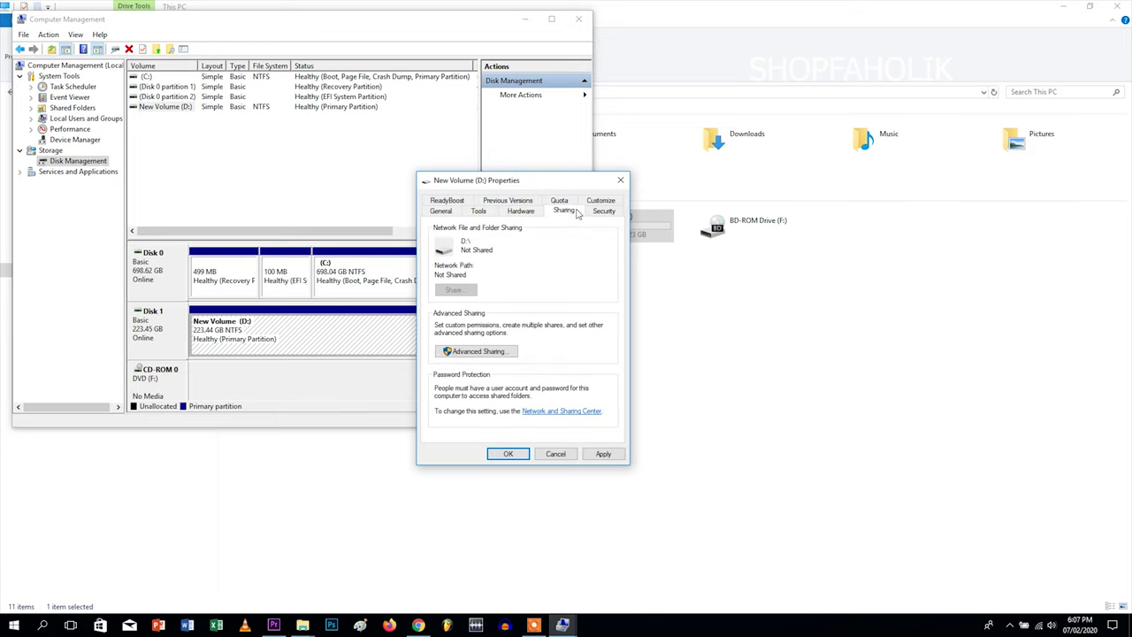
{"action": "left_click", "coordinate": [525, 211]}
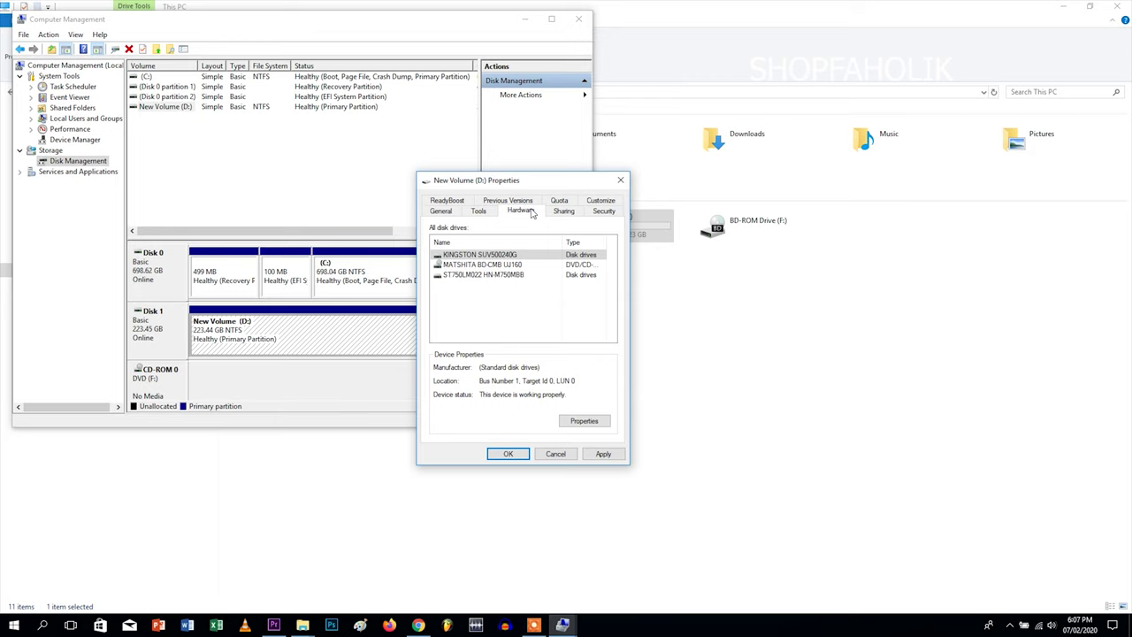
Step: Check the volume's previous versions and the hardware list of disk drives, then close the properties and Computer Management
{"action": "left_click", "coordinate": [600, 201]}
{"action": "left_click", "coordinate": [566, 201]}
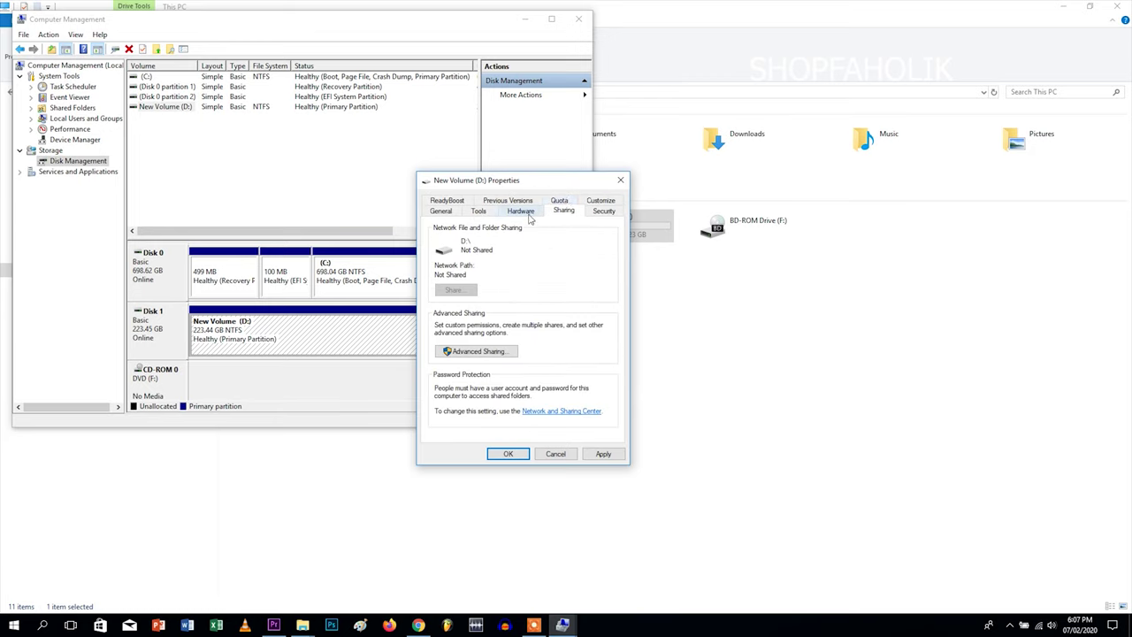
{"action": "left_click", "coordinate": [531, 213]}
{"action": "left_click", "coordinate": [505, 201]}
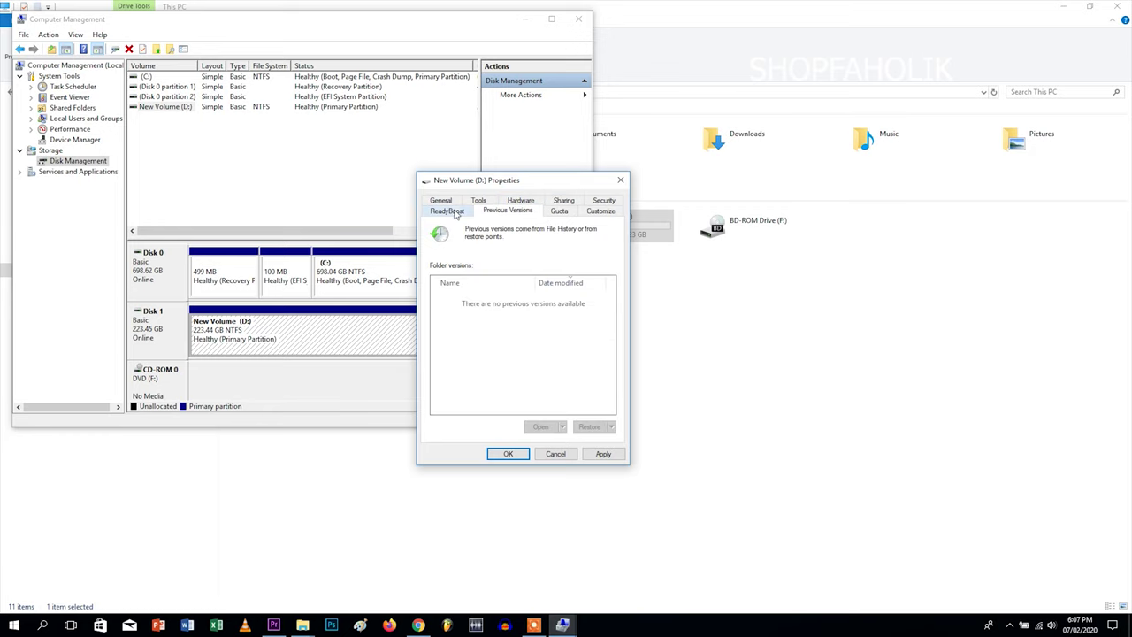
{"action": "left_click", "coordinate": [521, 200]}
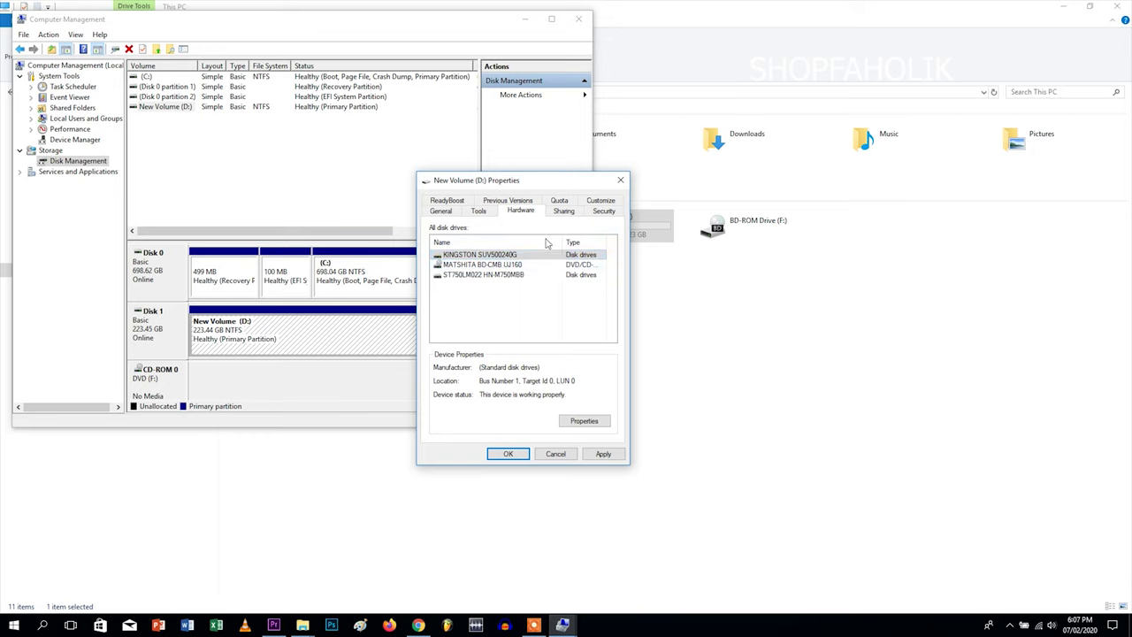
{"action": "left_click", "coordinate": [620, 180]}
{"action": "left_click", "coordinate": [579, 27]}
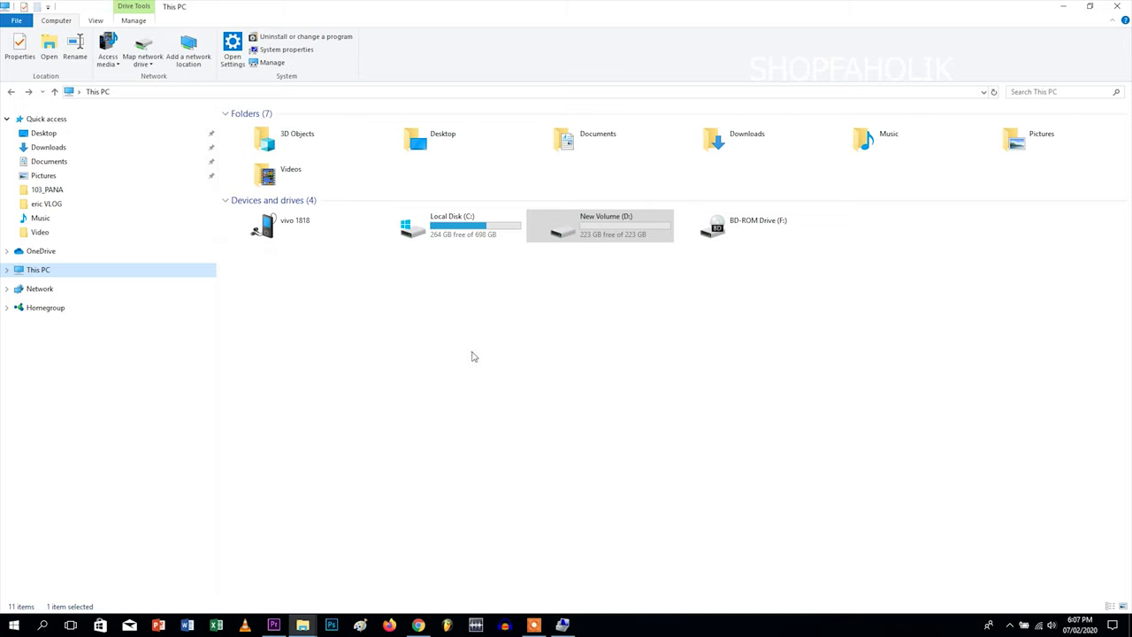
{"action": "left_click", "coordinate": [533, 624]}
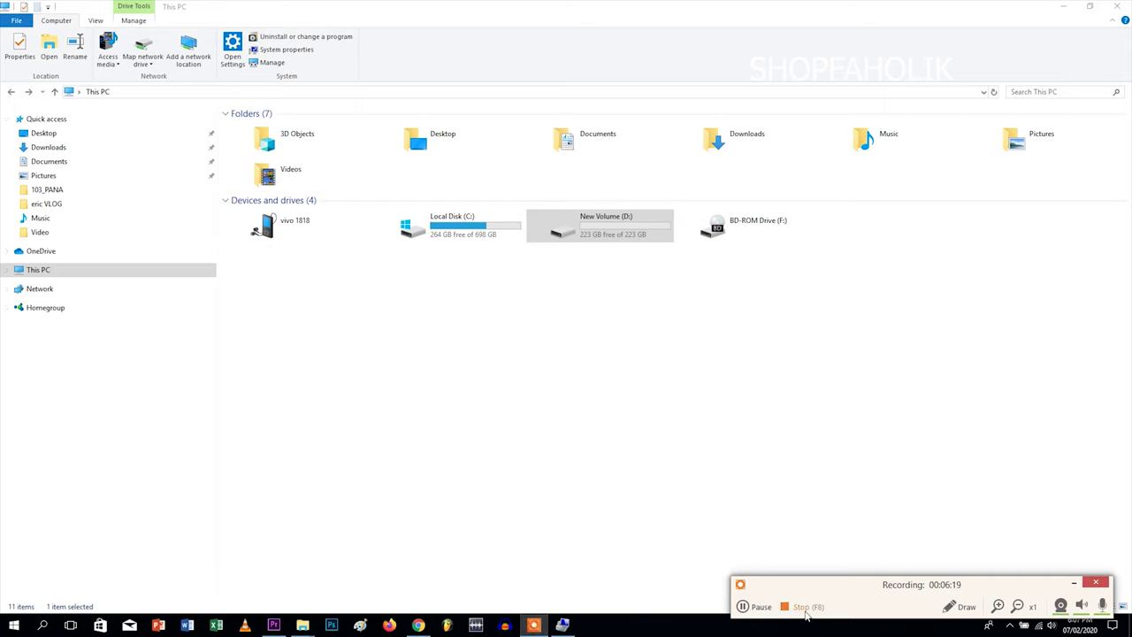